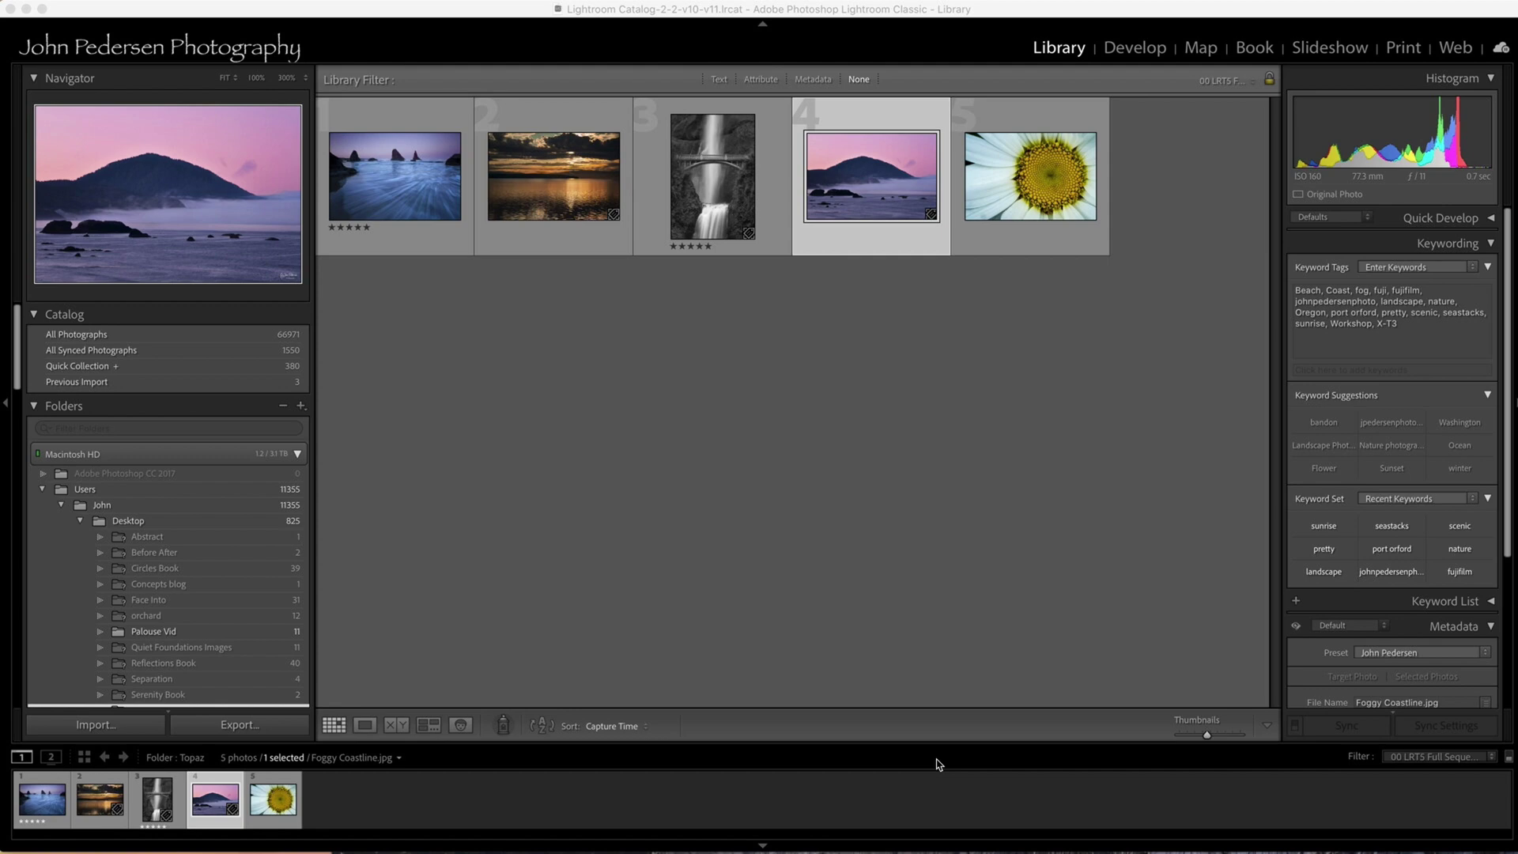
Add Daisy to the Foggy Coastline selection and edit both in Topaz DeNoise AI as copies with Lightroom adjustments.
left_click(1034, 203, "shift")
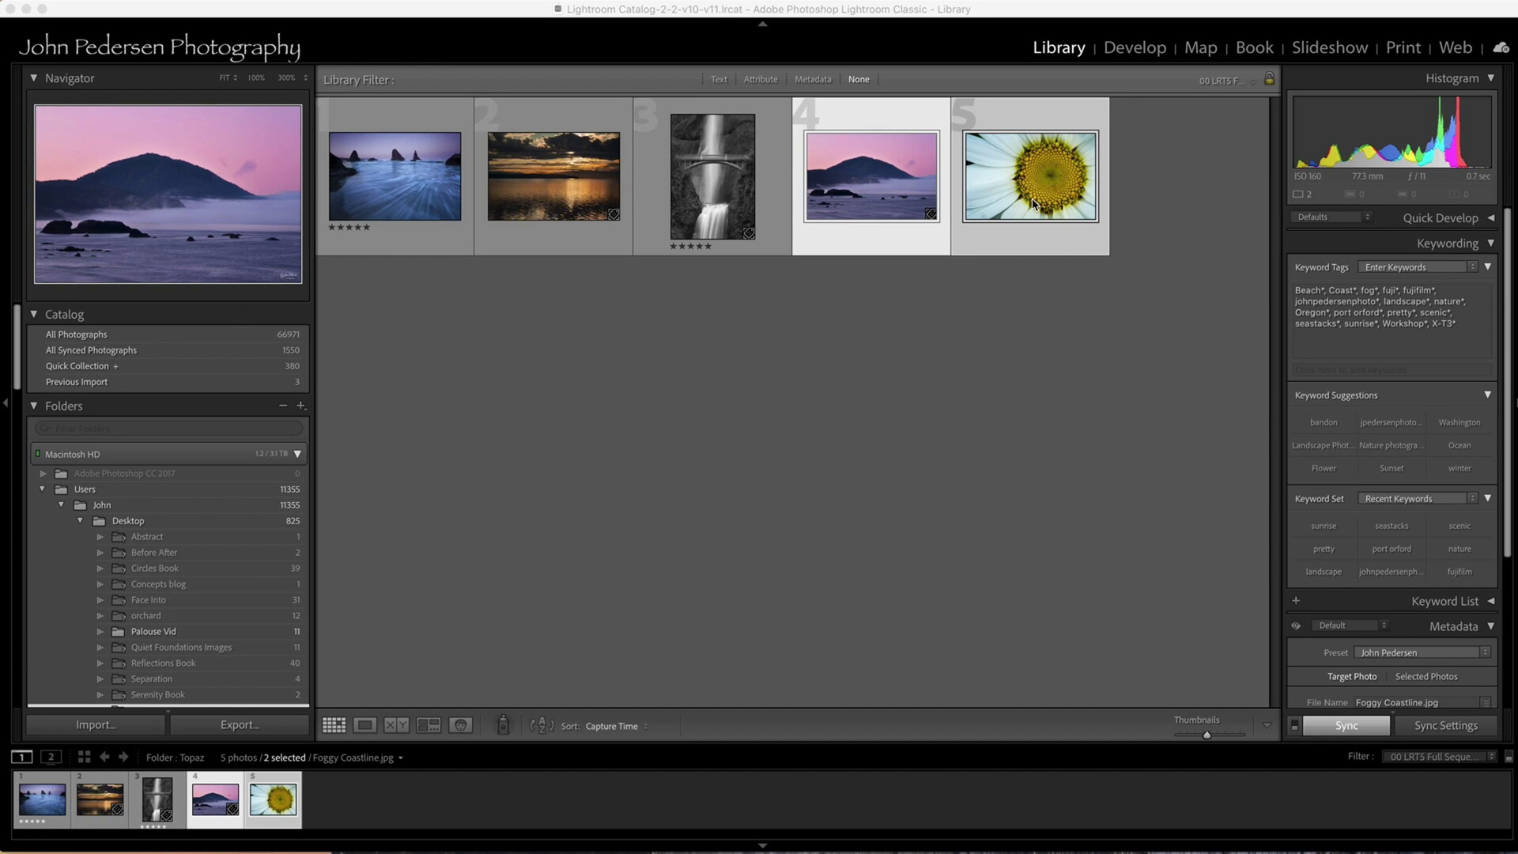
left_click(1034, 203)
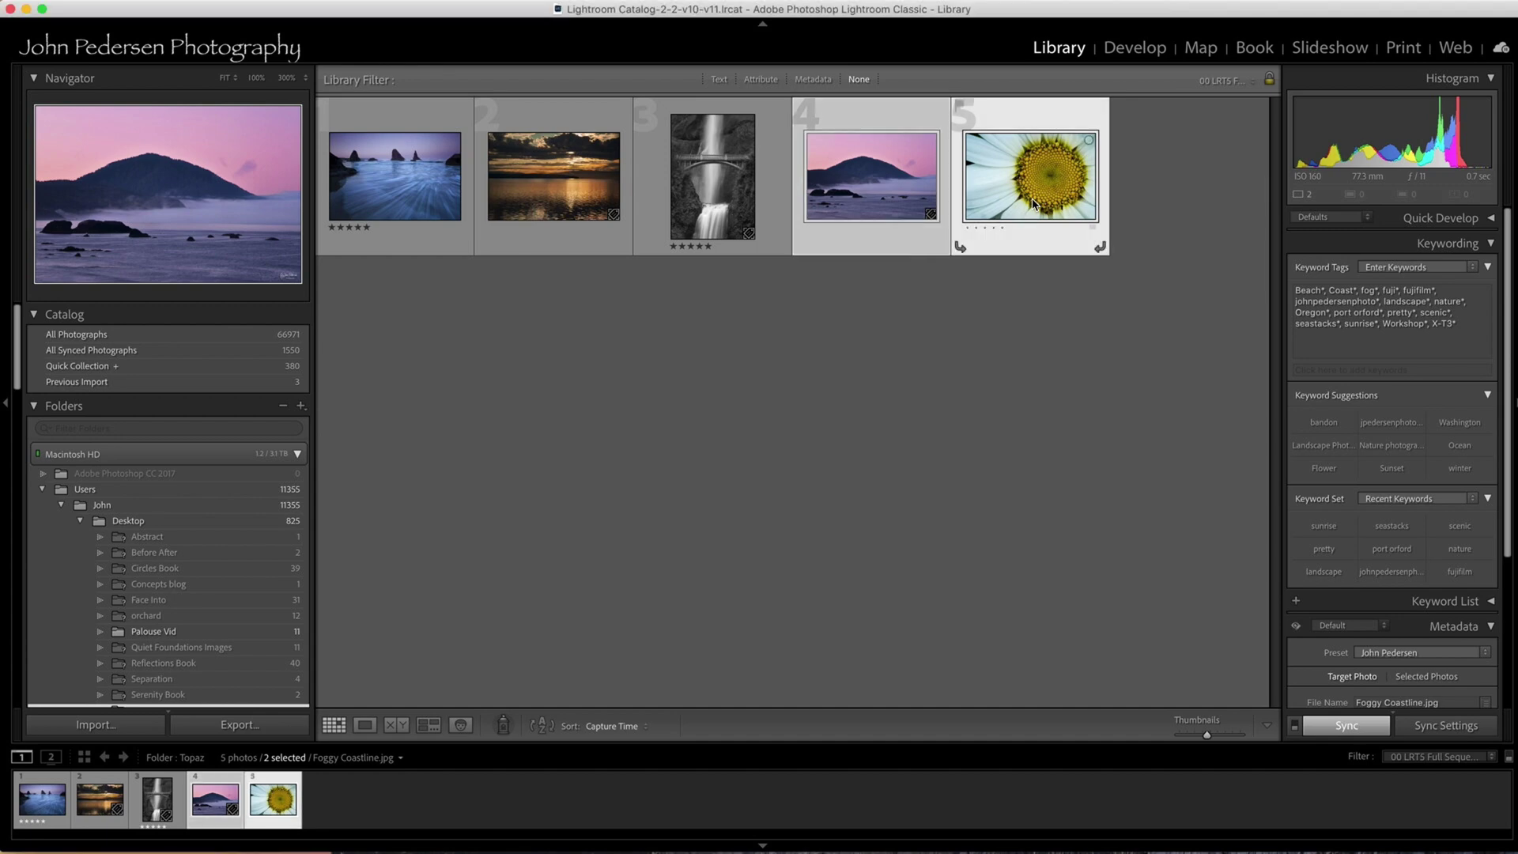
right_click(902, 181)
mouse_move(1027, 361)
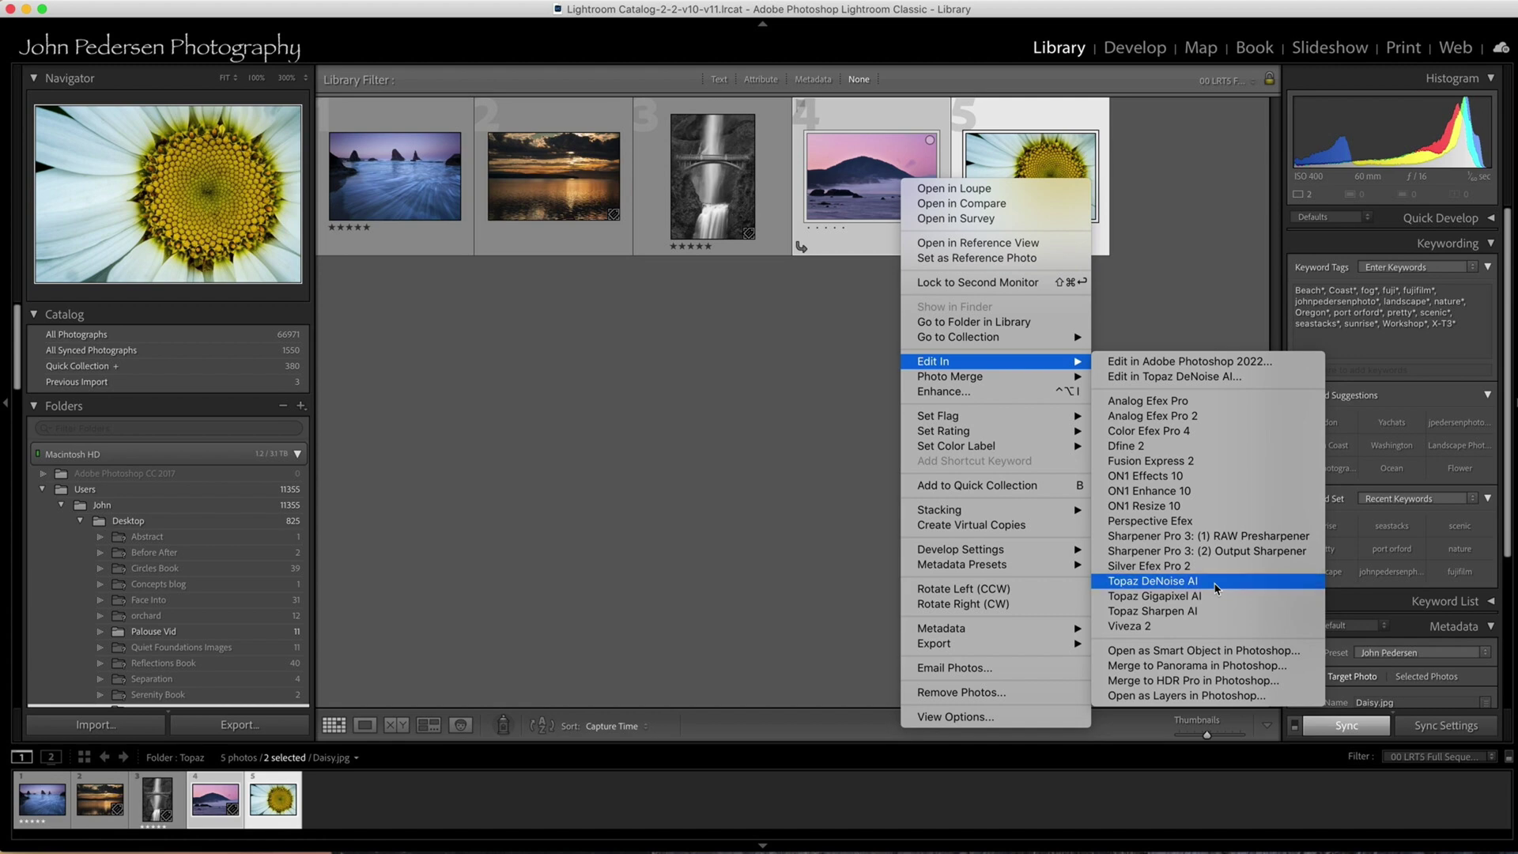
left_click(1215, 583)
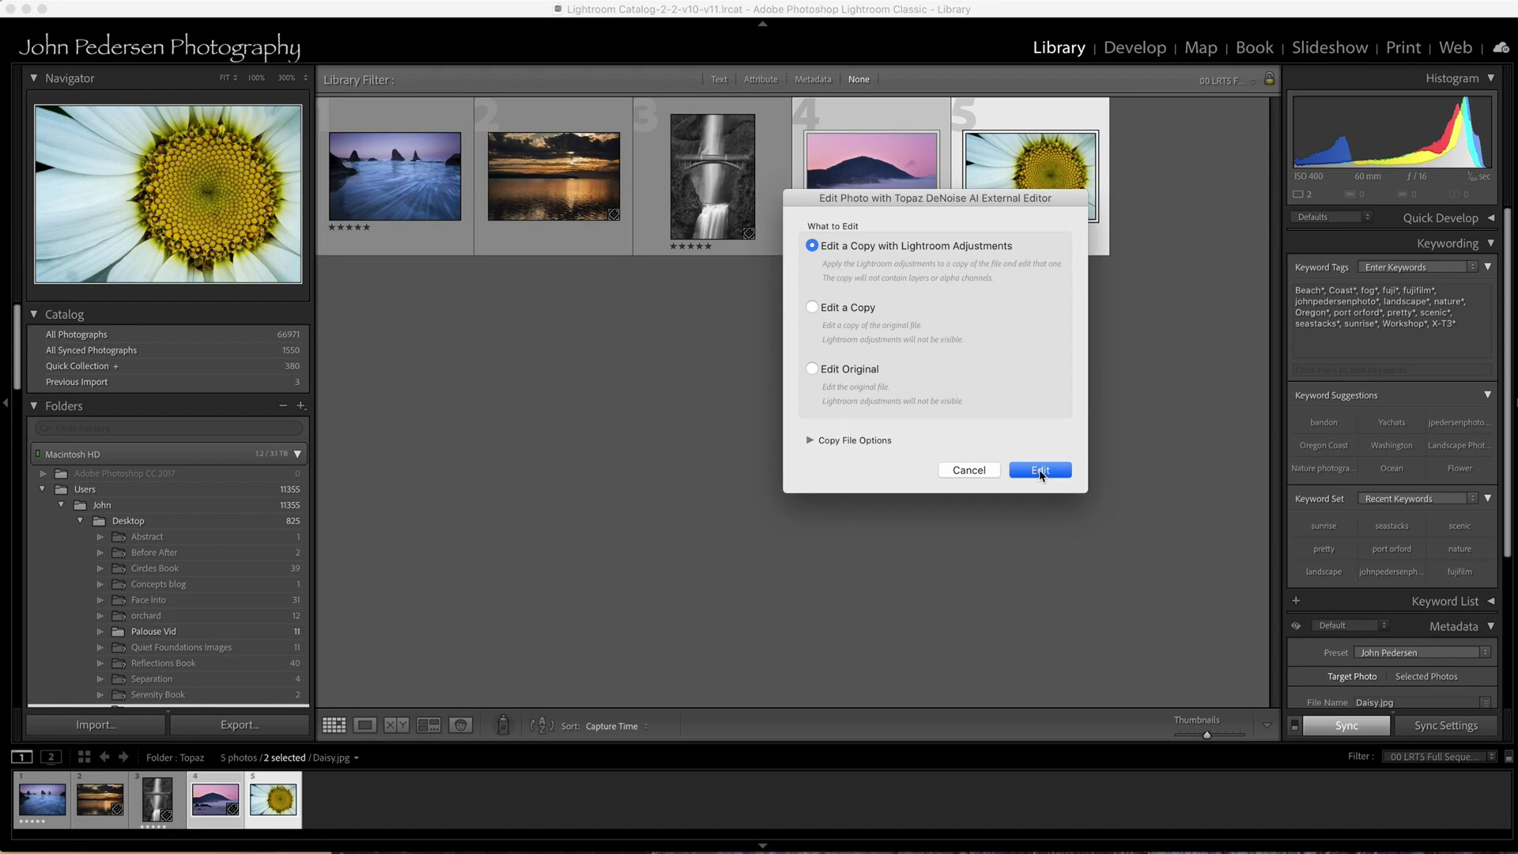
left_click(1040, 472)
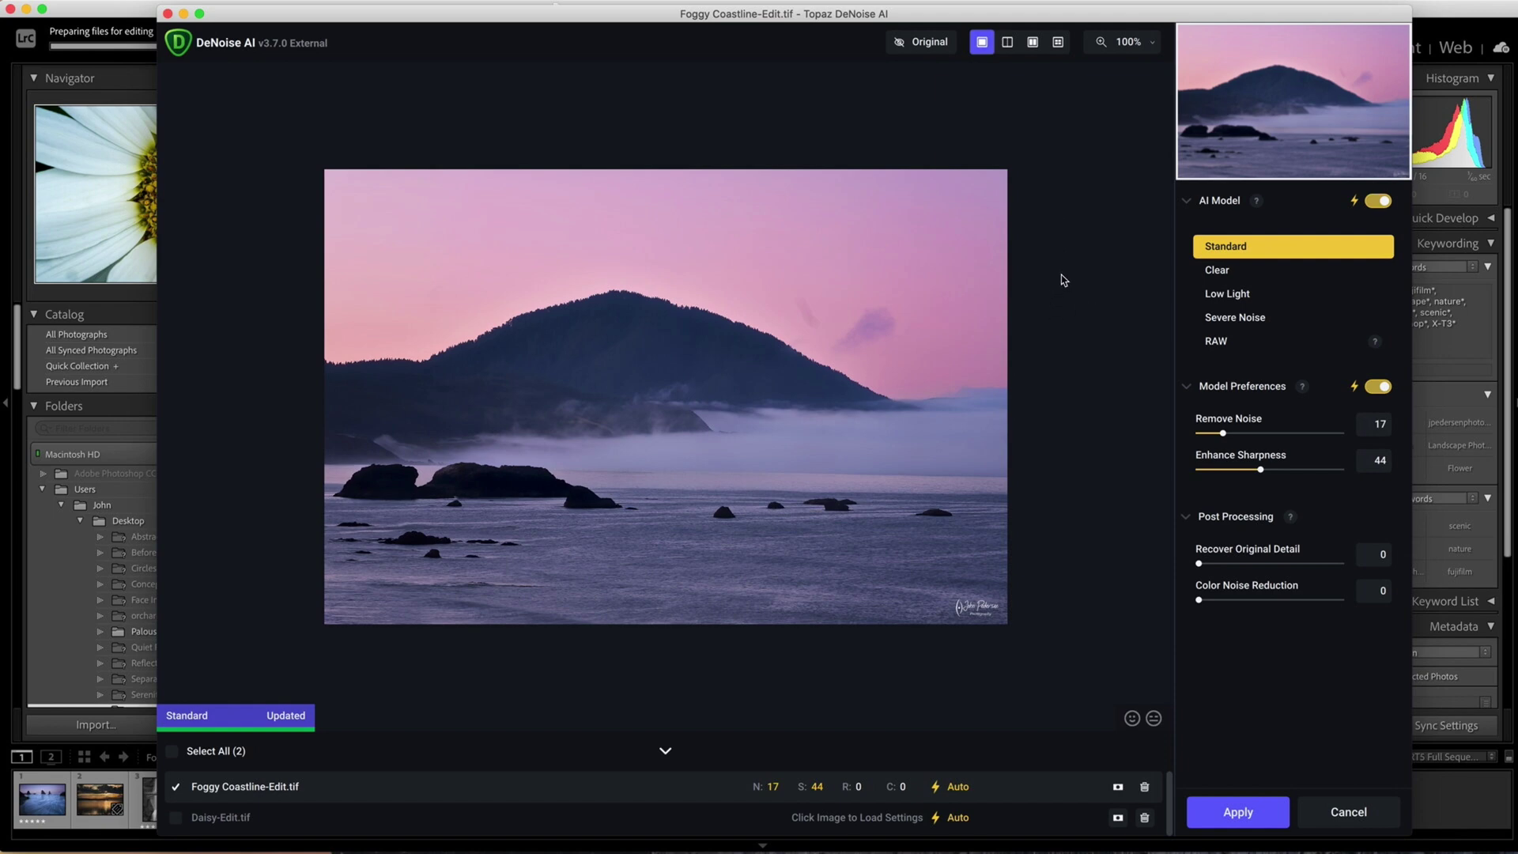
Compare the four AI models side by side, then return to the single Foggy Coastline preview.
left_click(1059, 43)
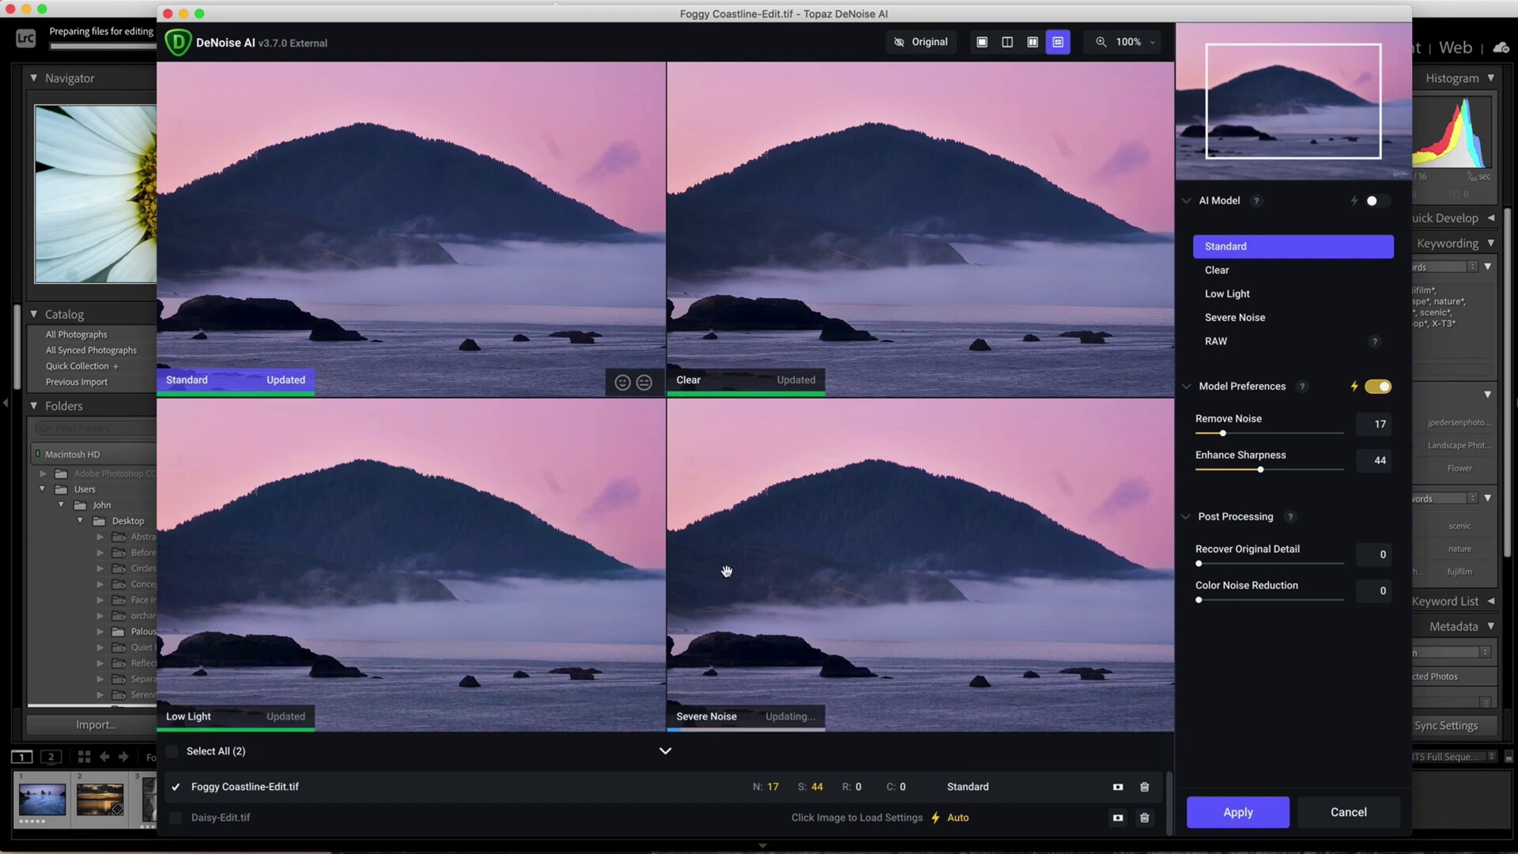
left_click(982, 43)
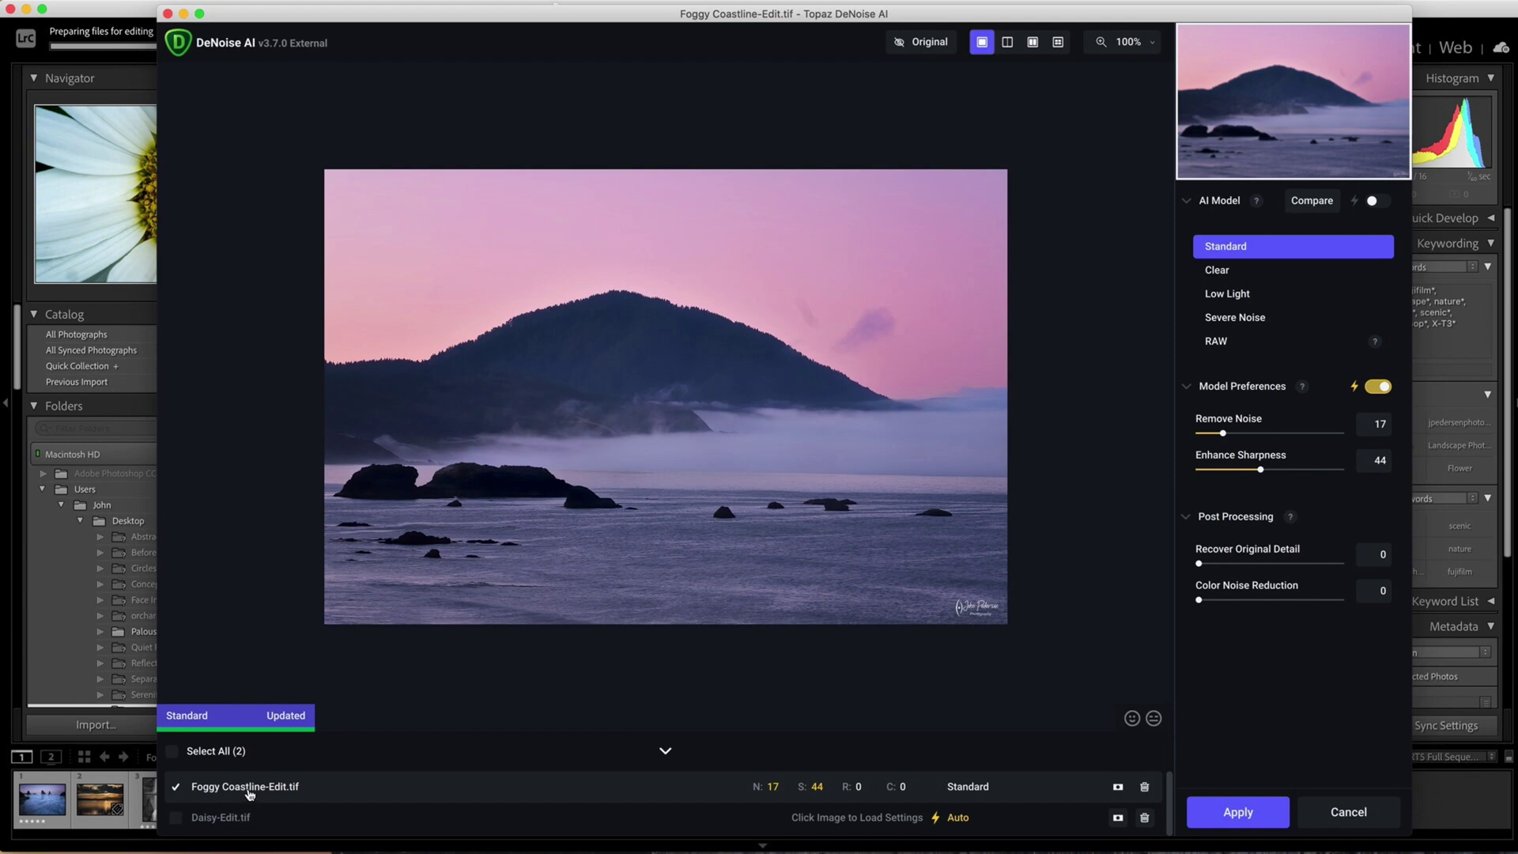
Select both Daisy-Edit.tif and Foggy Coastline-Edit.tif with Select All (2) and apply the Standard model.
left_click(220, 819)
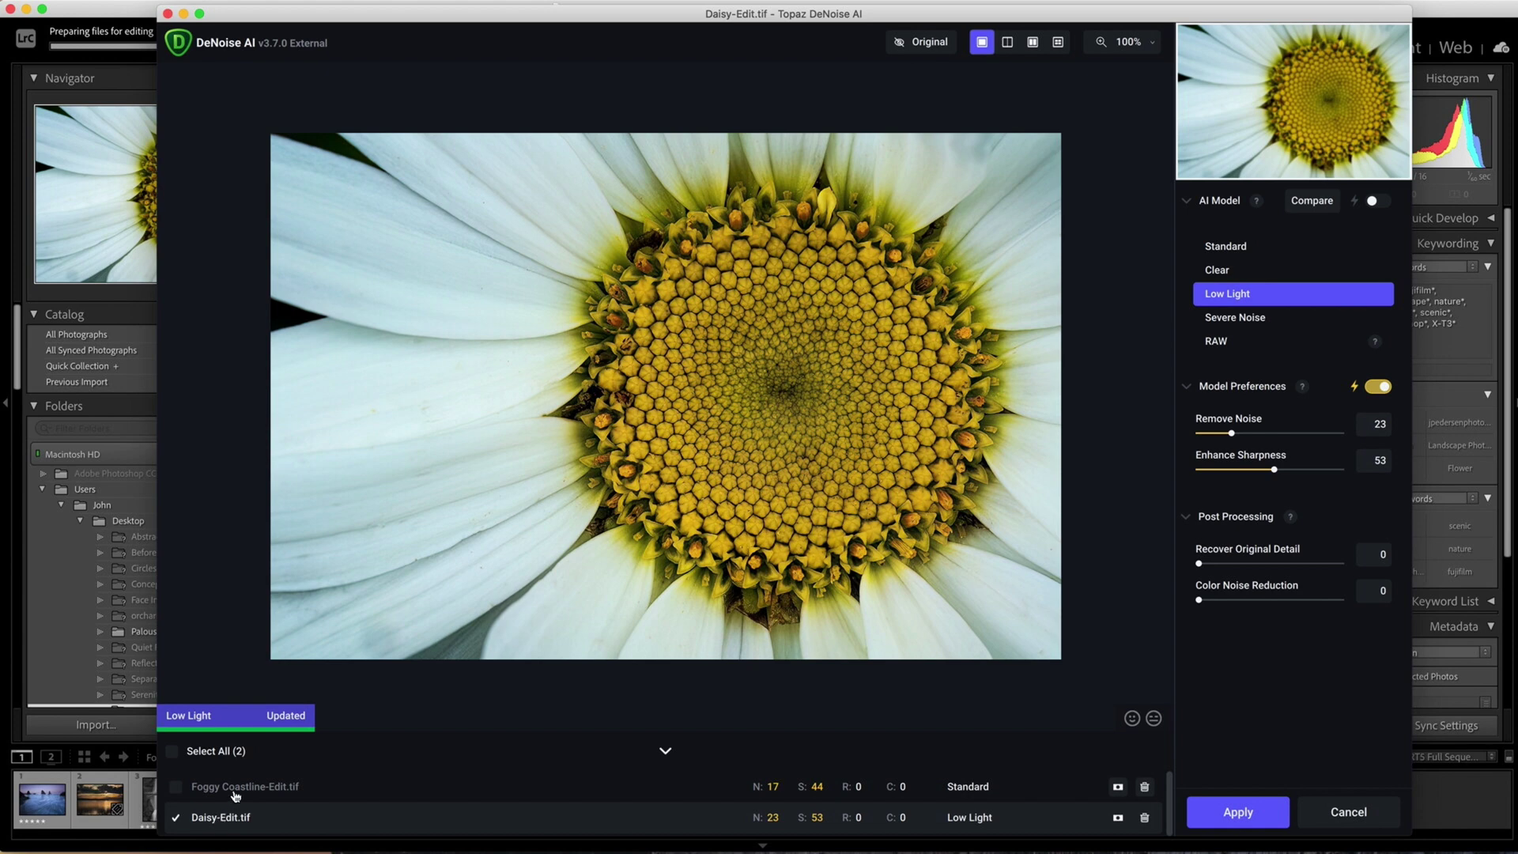
left_click(171, 751)
left_click(1239, 248)
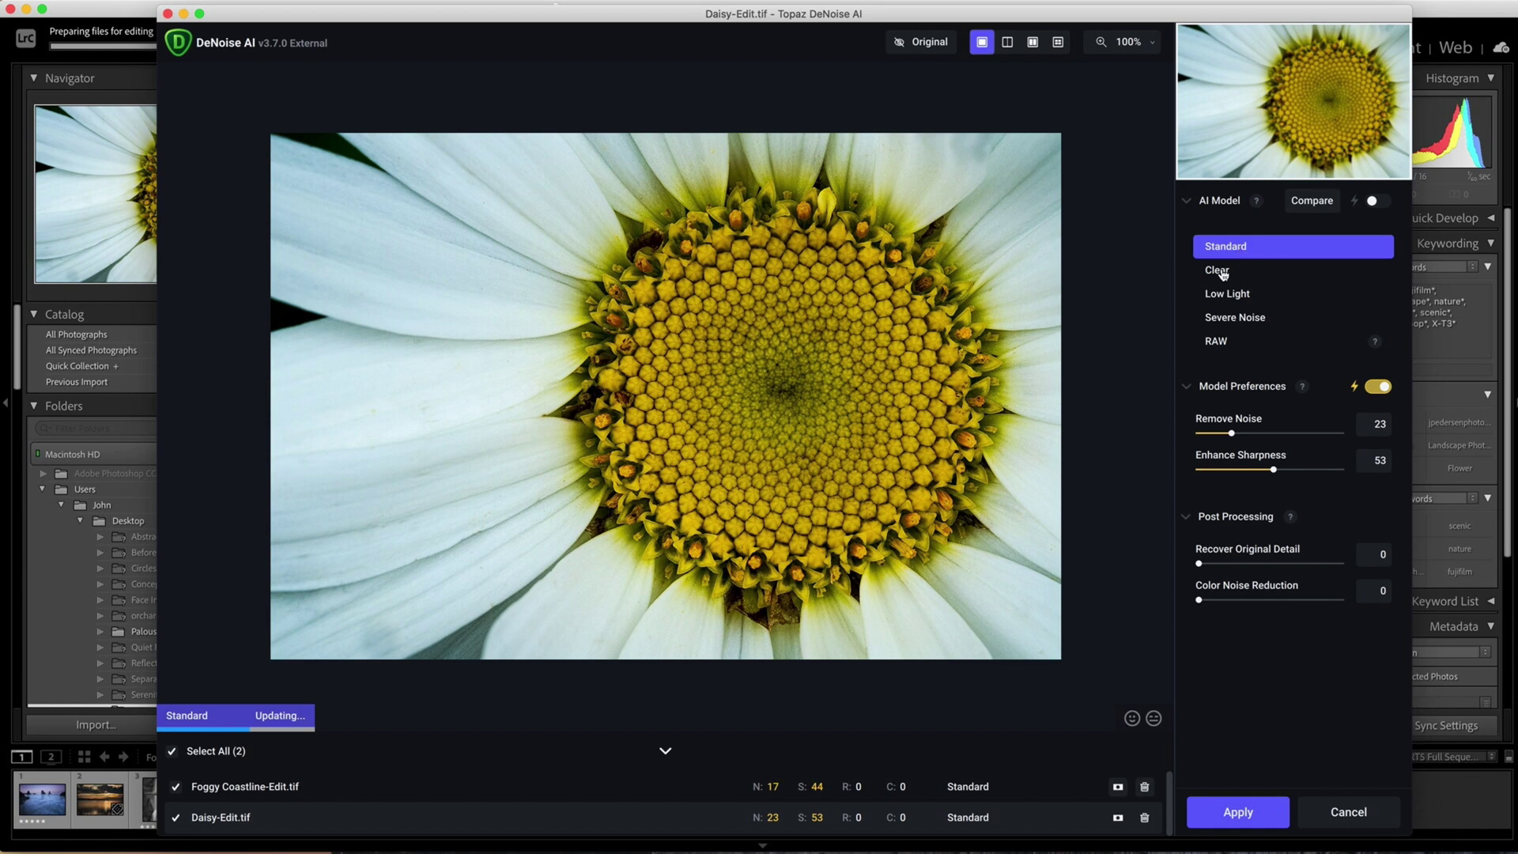
left_click(1223, 271)
left_click(1229, 299)
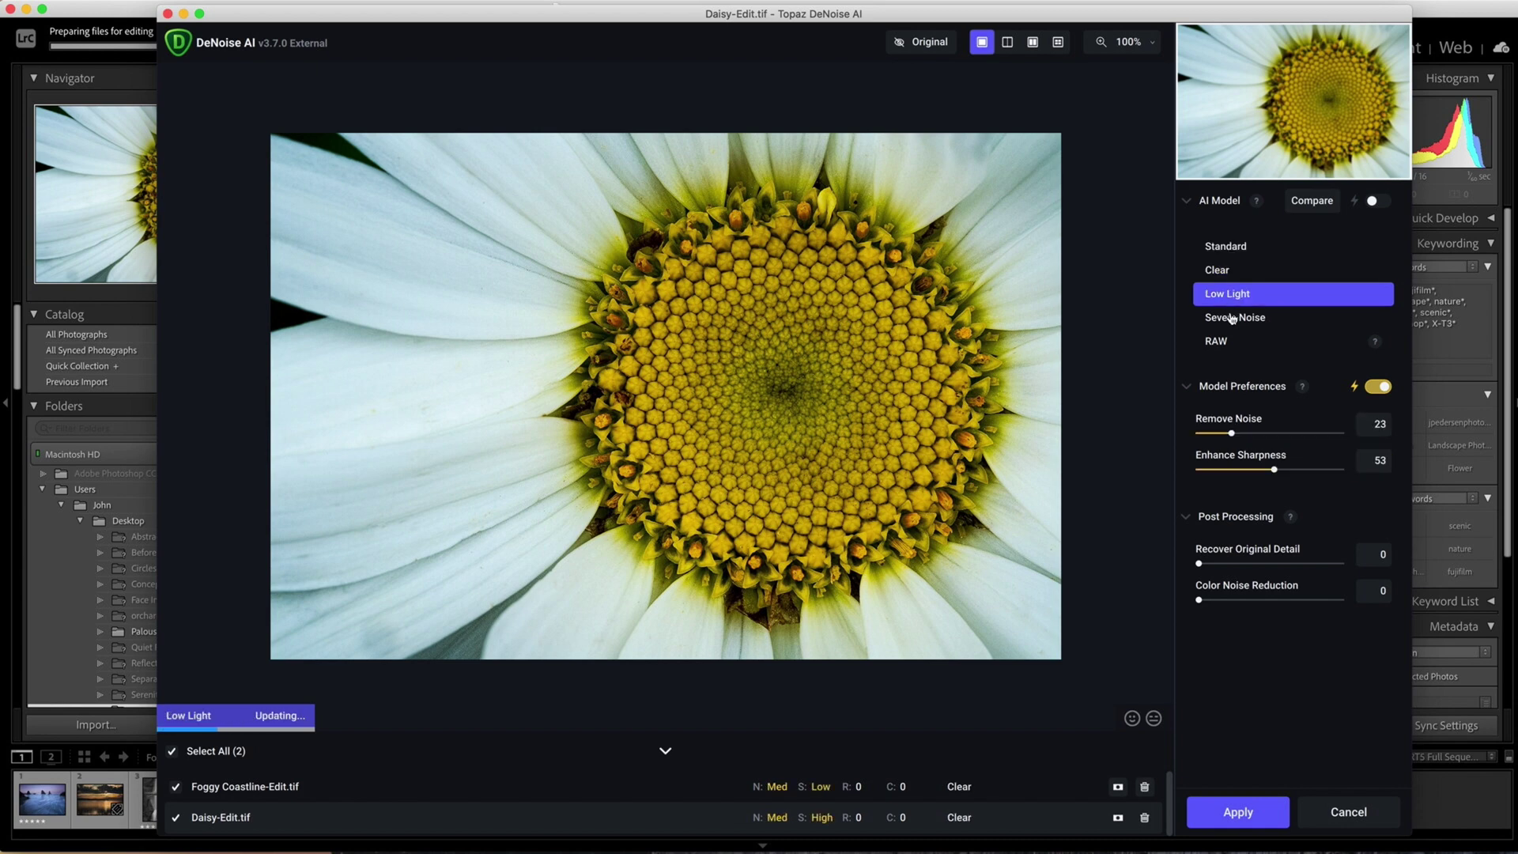
left_click(1232, 319)
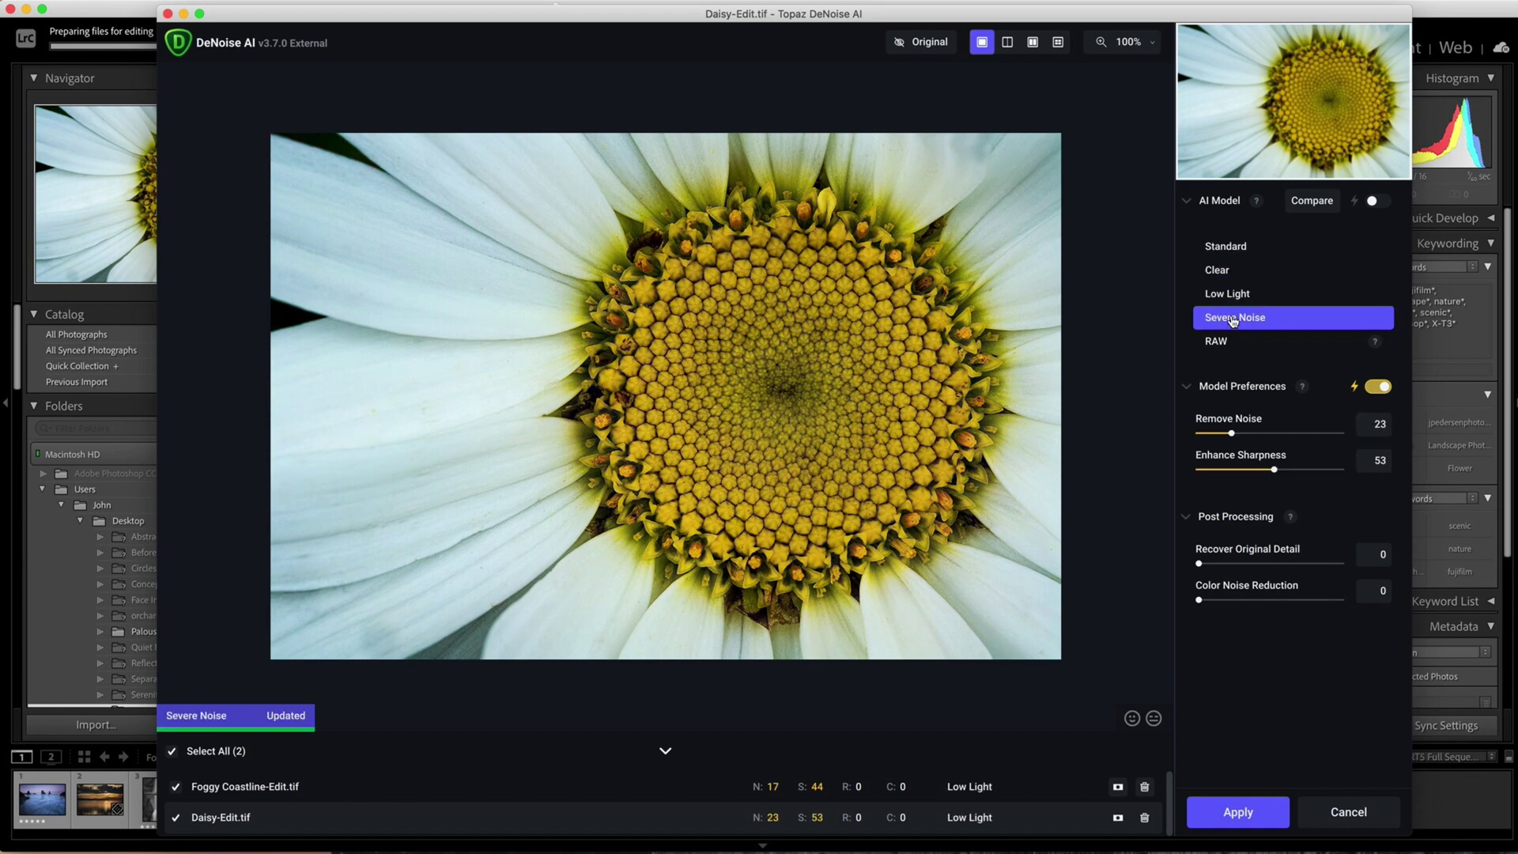
left_click(1236, 250)
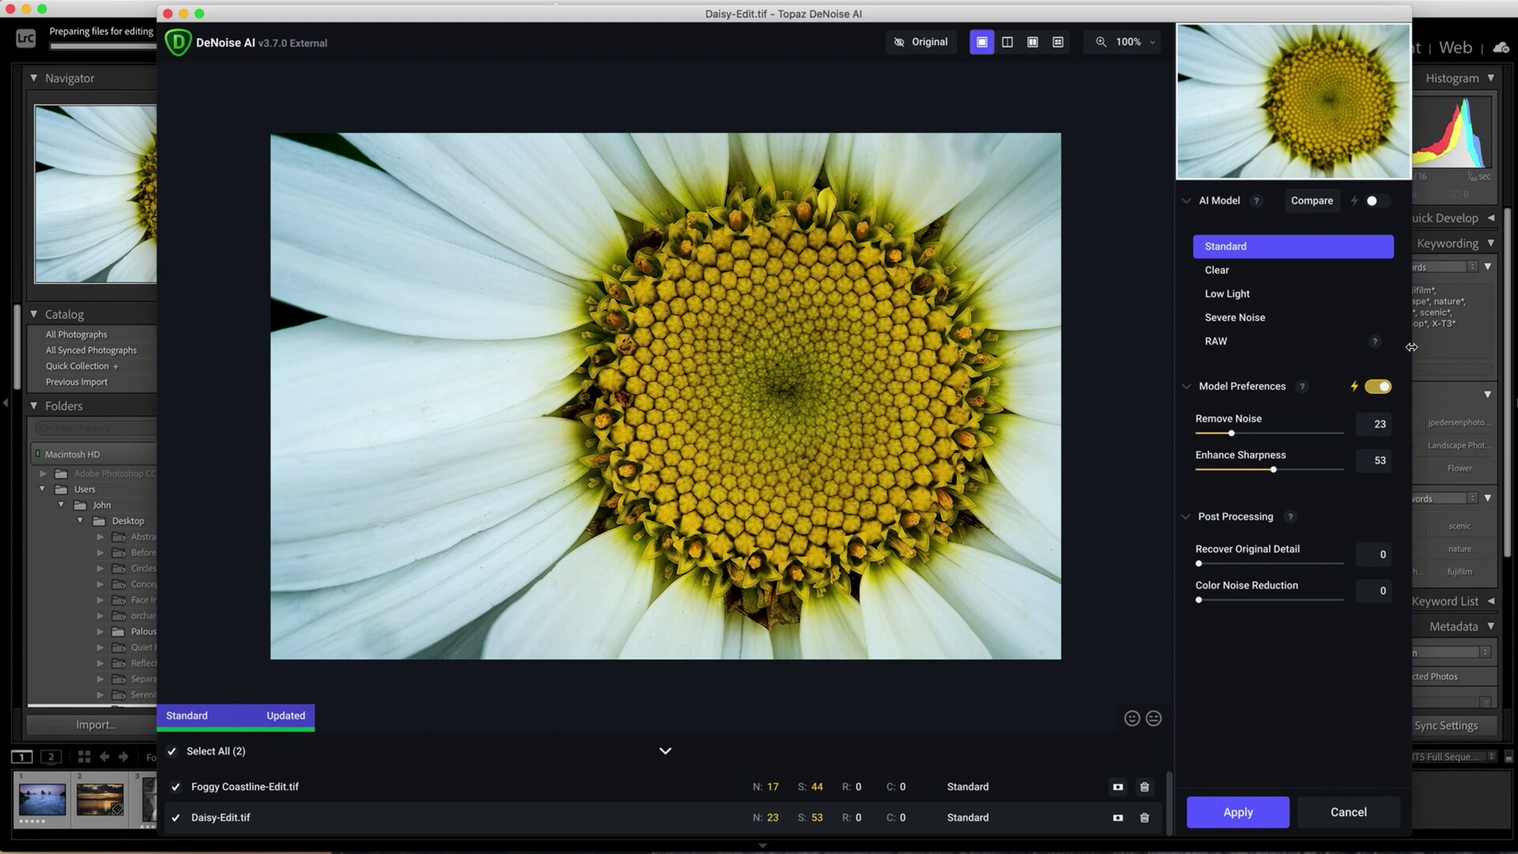
Turn on Auto AI model selection, then preview Foggy Coastline-Edit.tif by itself.
left_click(1383, 202)
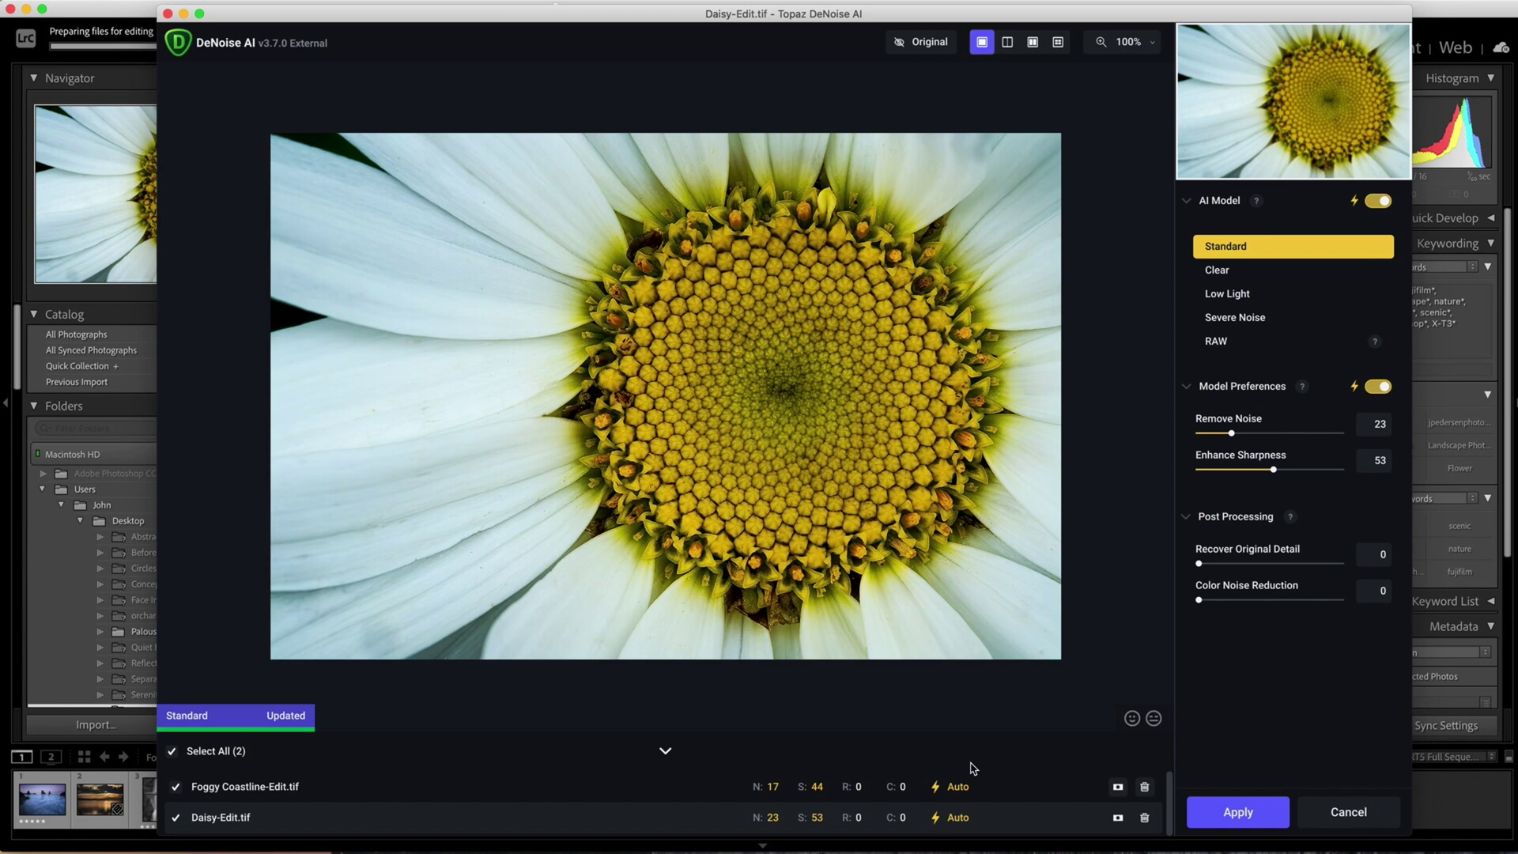
left_click(971, 783)
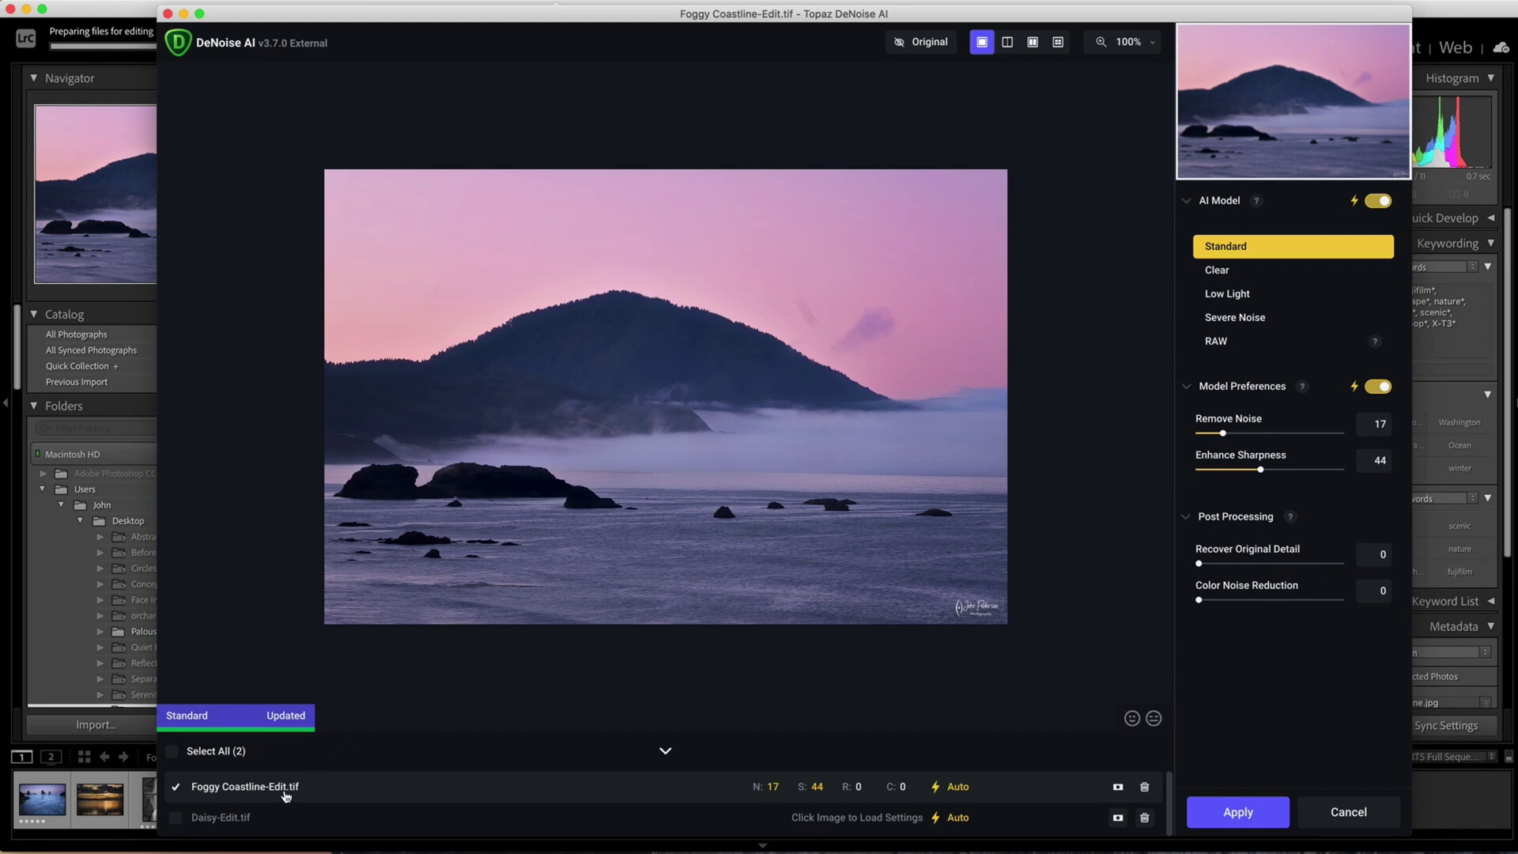
Give Foggy Coastline the Clear model after trying Low Light, and give Daisy the Standard model.
left_click(1214, 272)
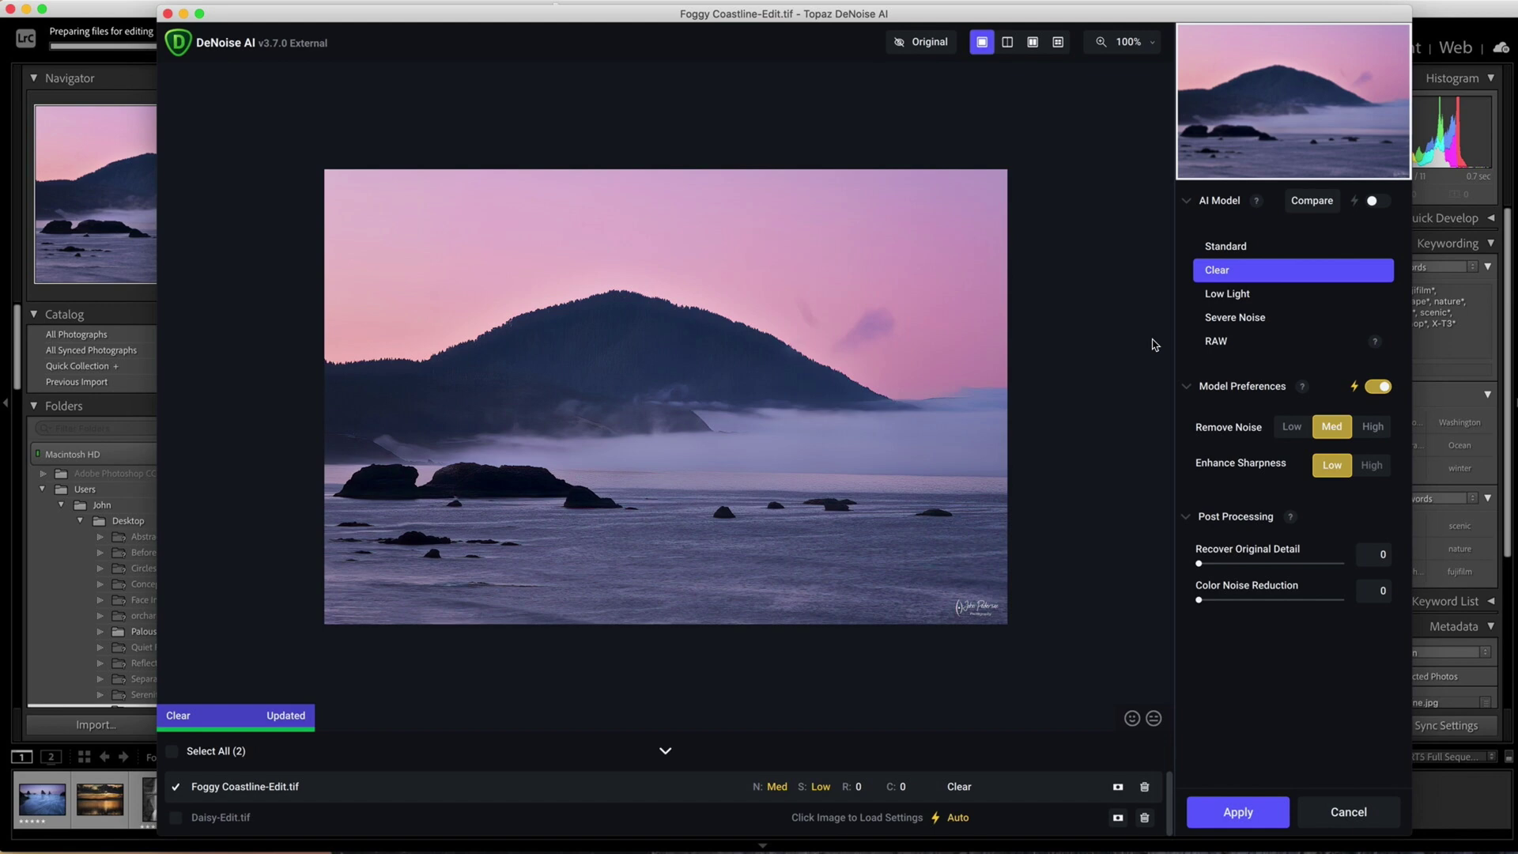
left_click(1218, 298)
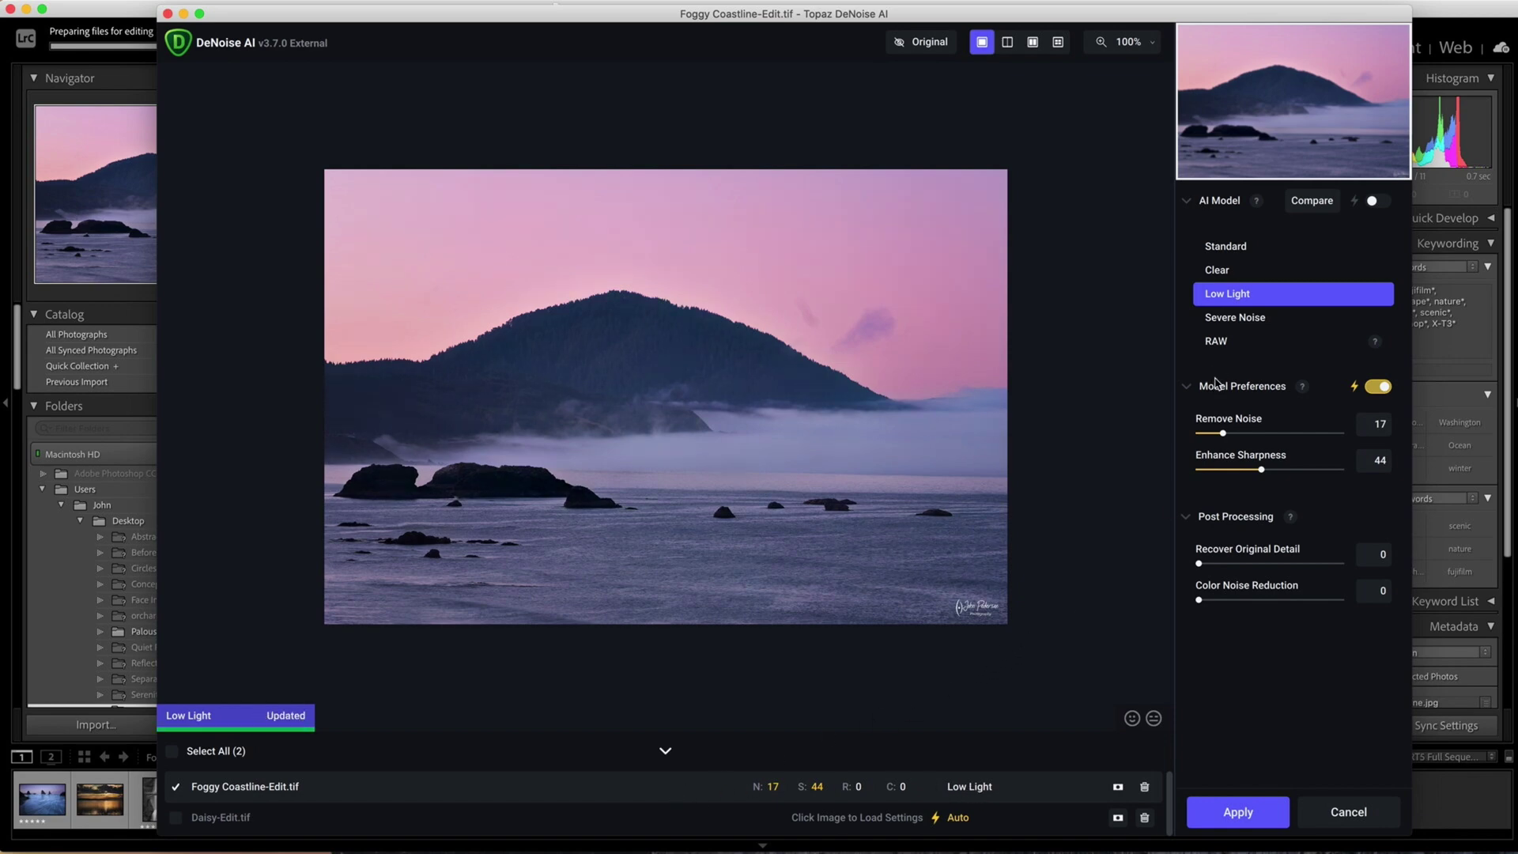
left_click(1227, 272)
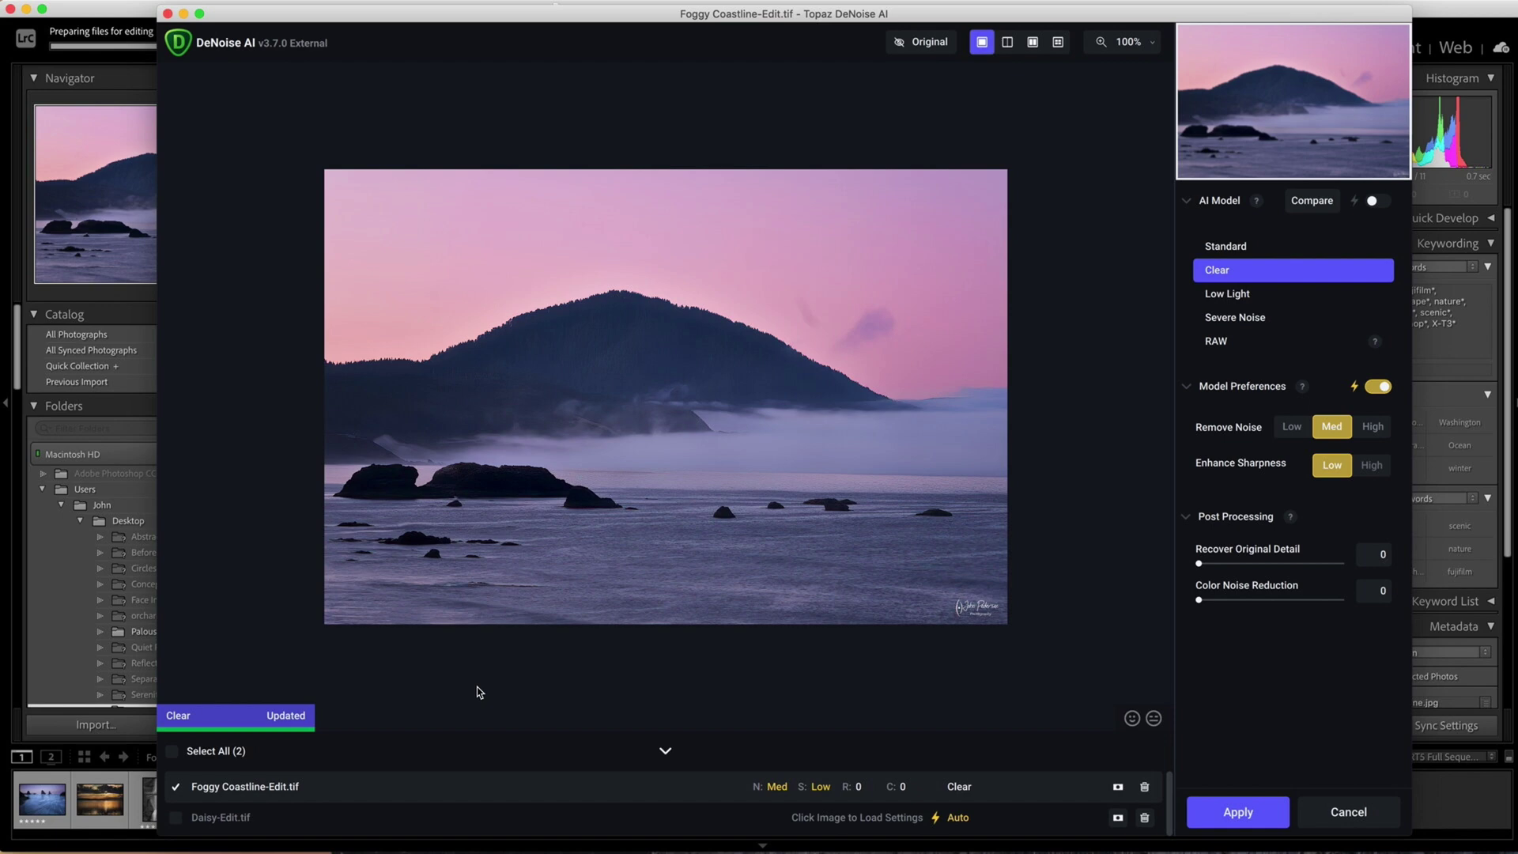
left_click(230, 818)
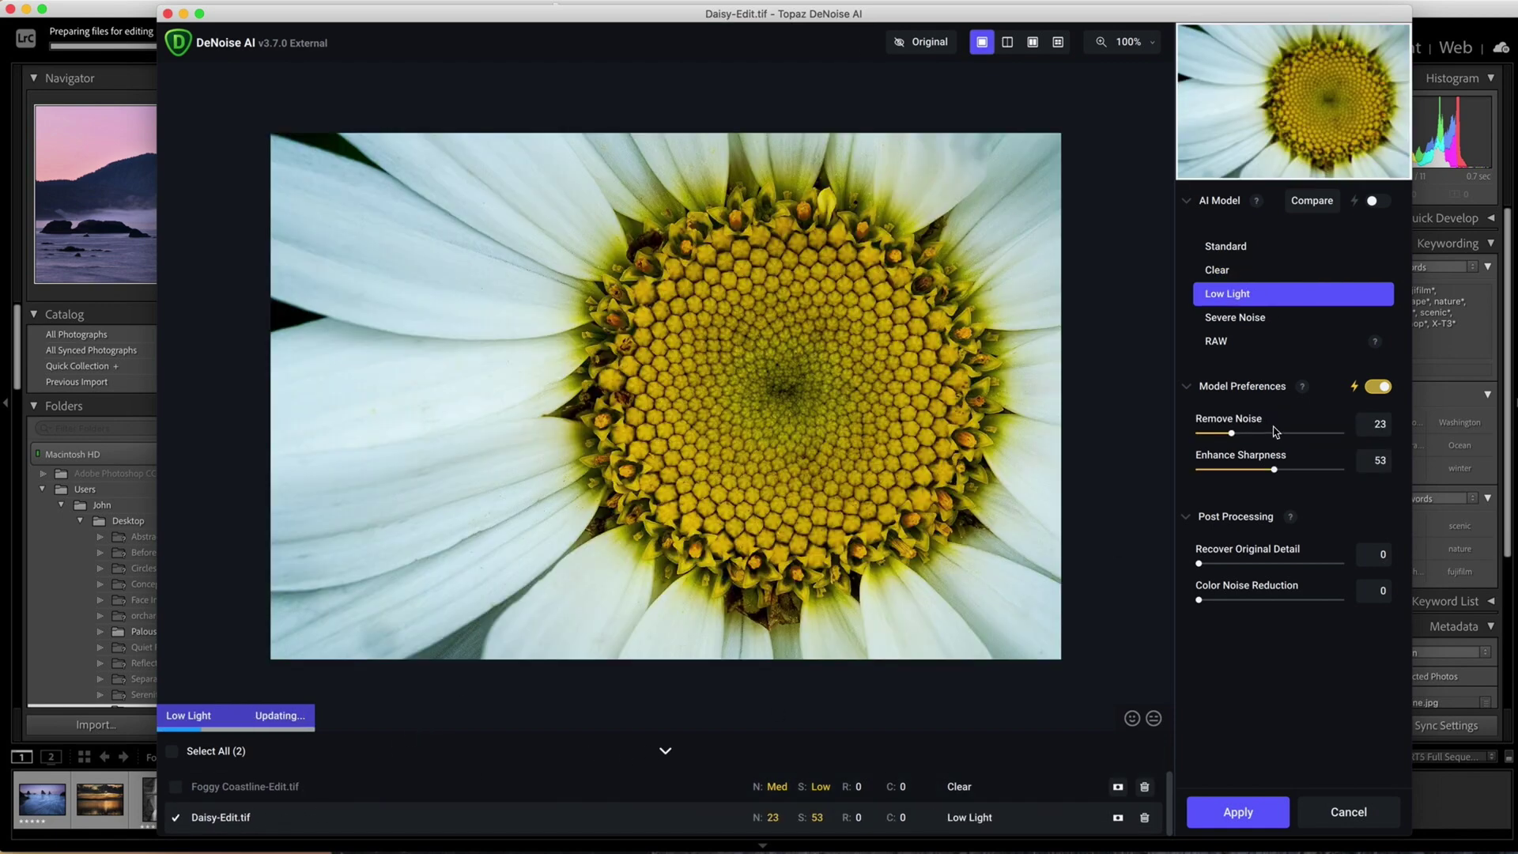
left_click(1229, 246)
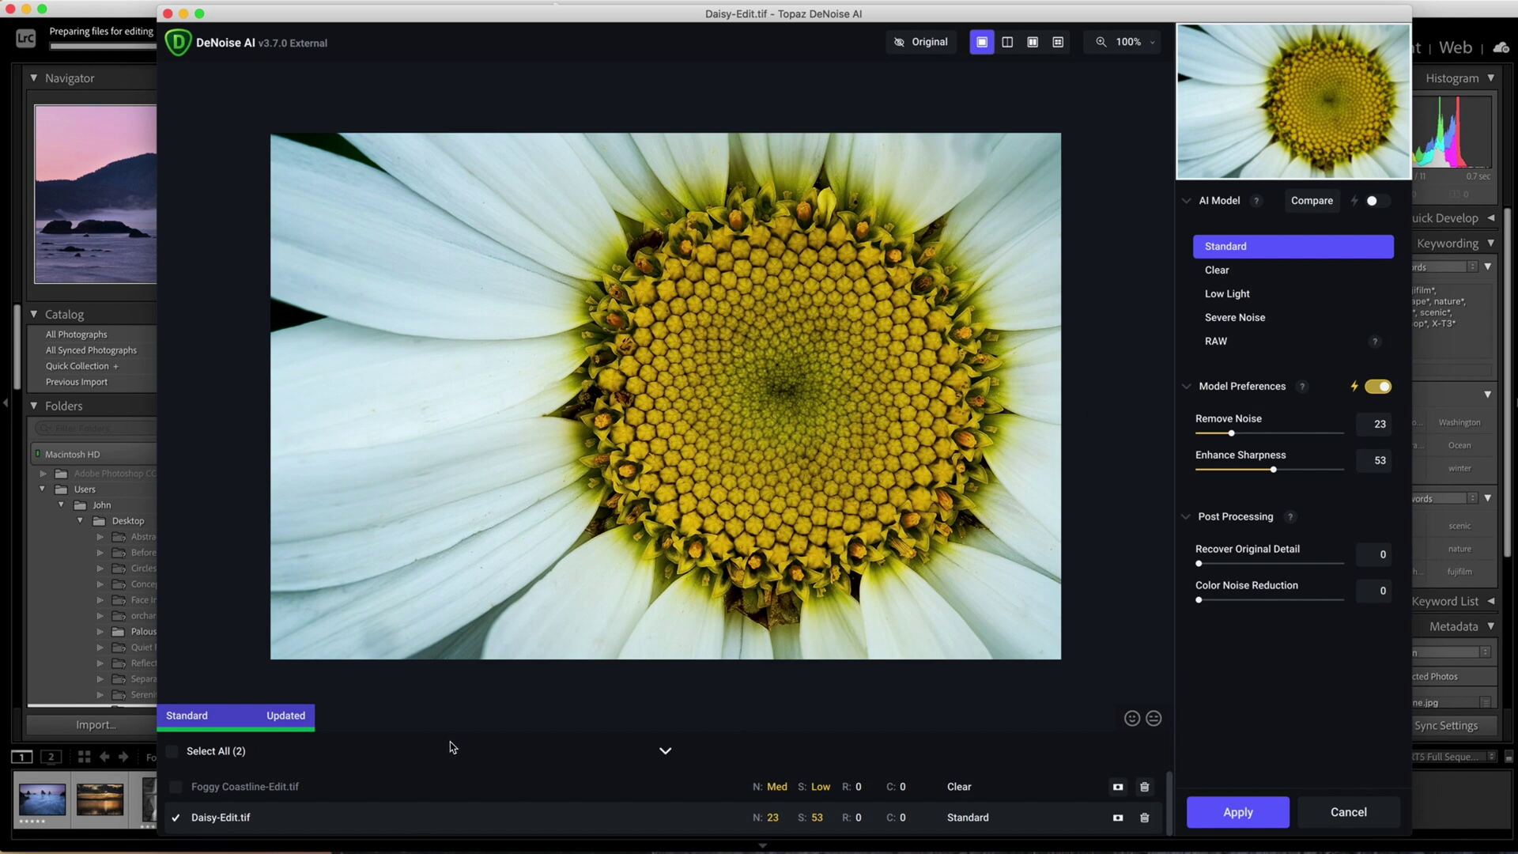
Select both images with Select All (2) and apply their assigned models.
left_click(173, 752)
left_click(1229, 815)
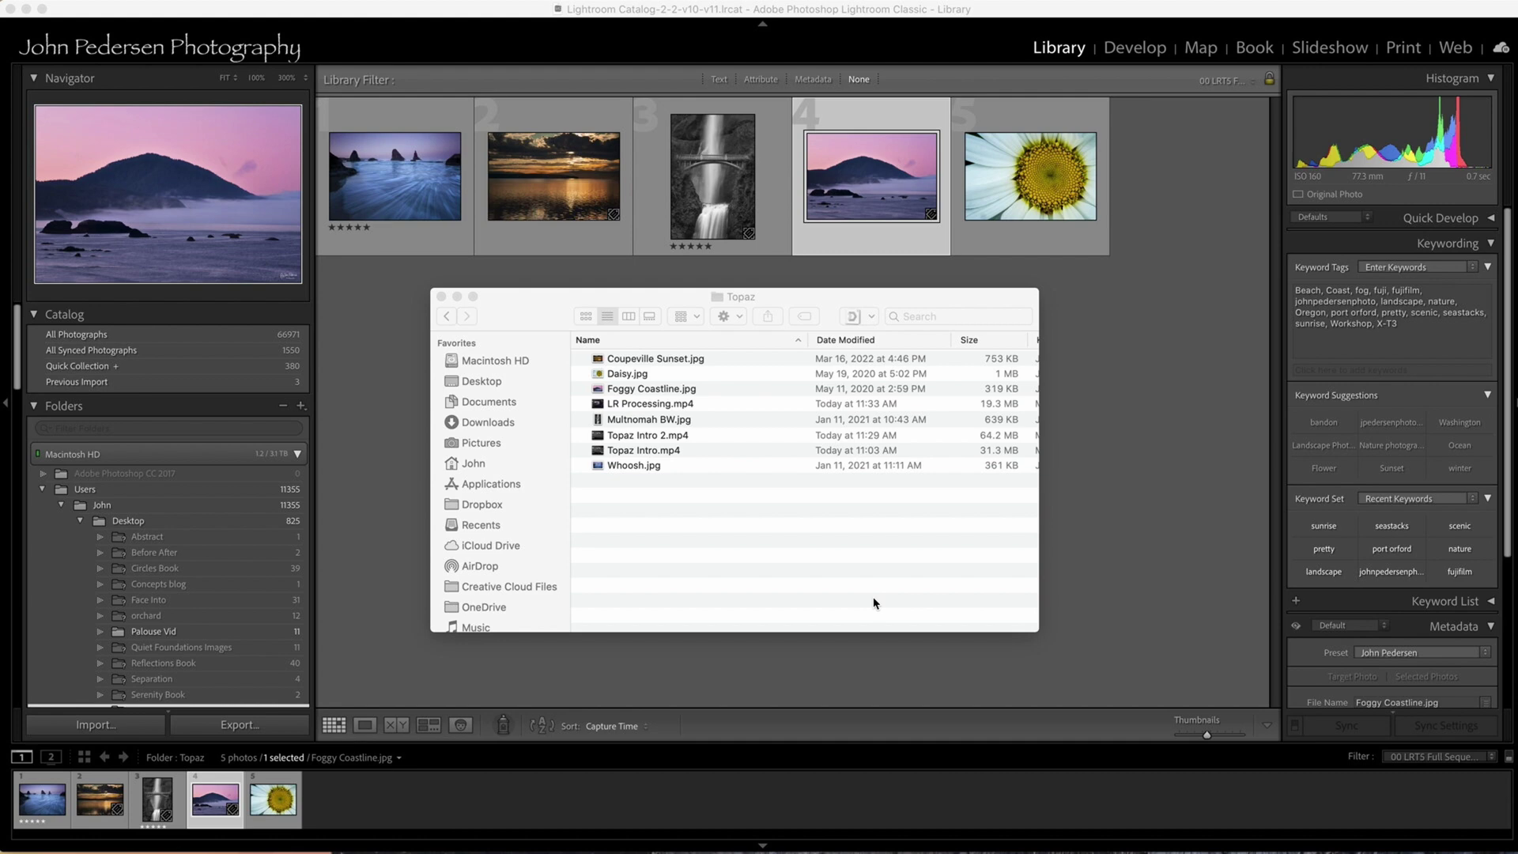
Select Foggy Coastline.jpg and Daisy.jpg in Finder and open them with Topaz DeNoise AI 3.7.0.
left_click(666, 391)
left_click(668, 392)
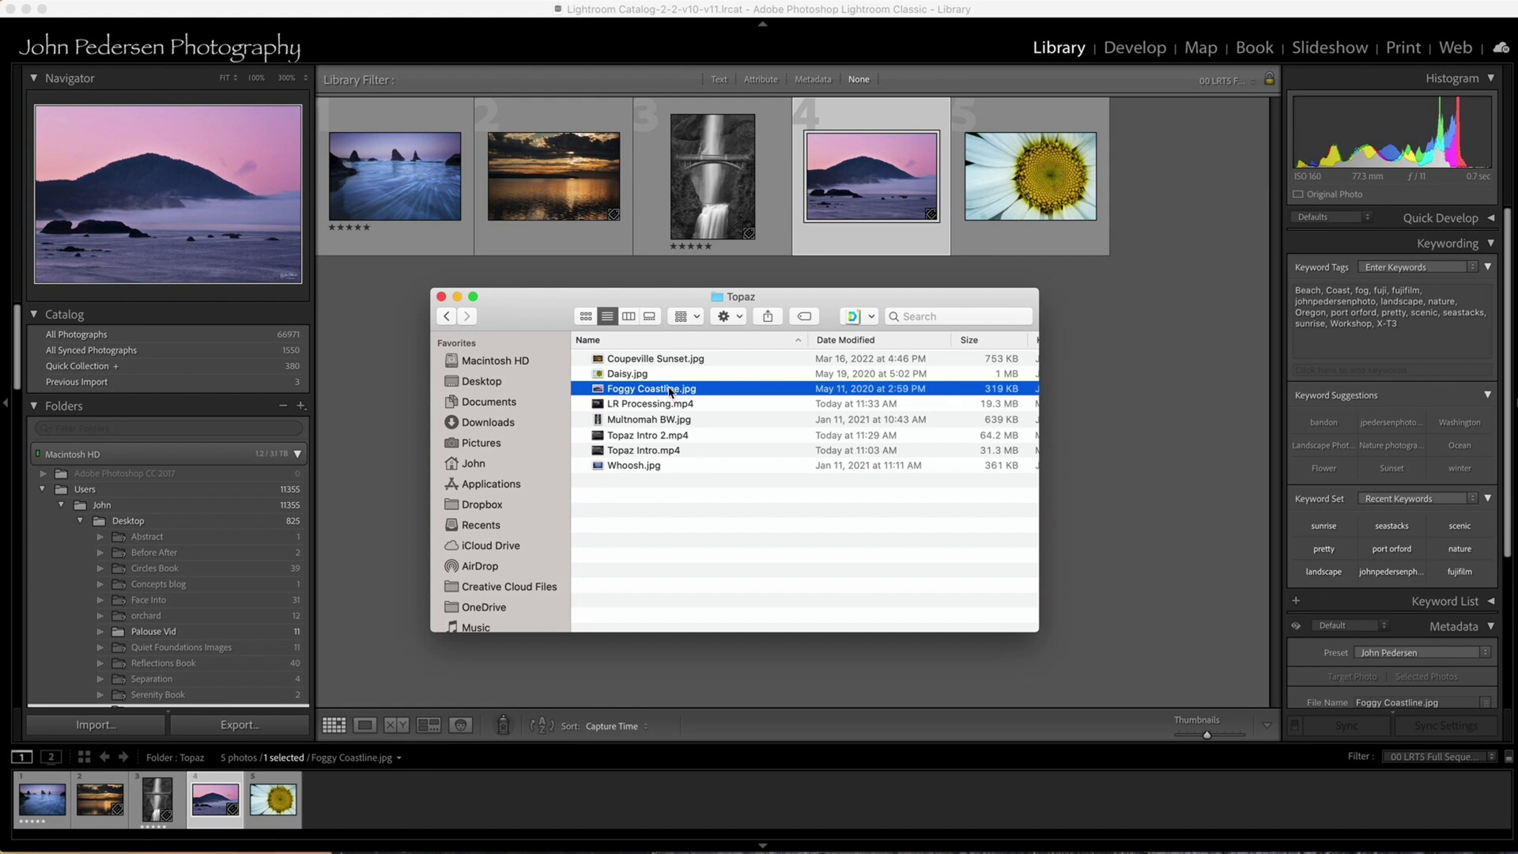
left_click(634, 374, "shift")
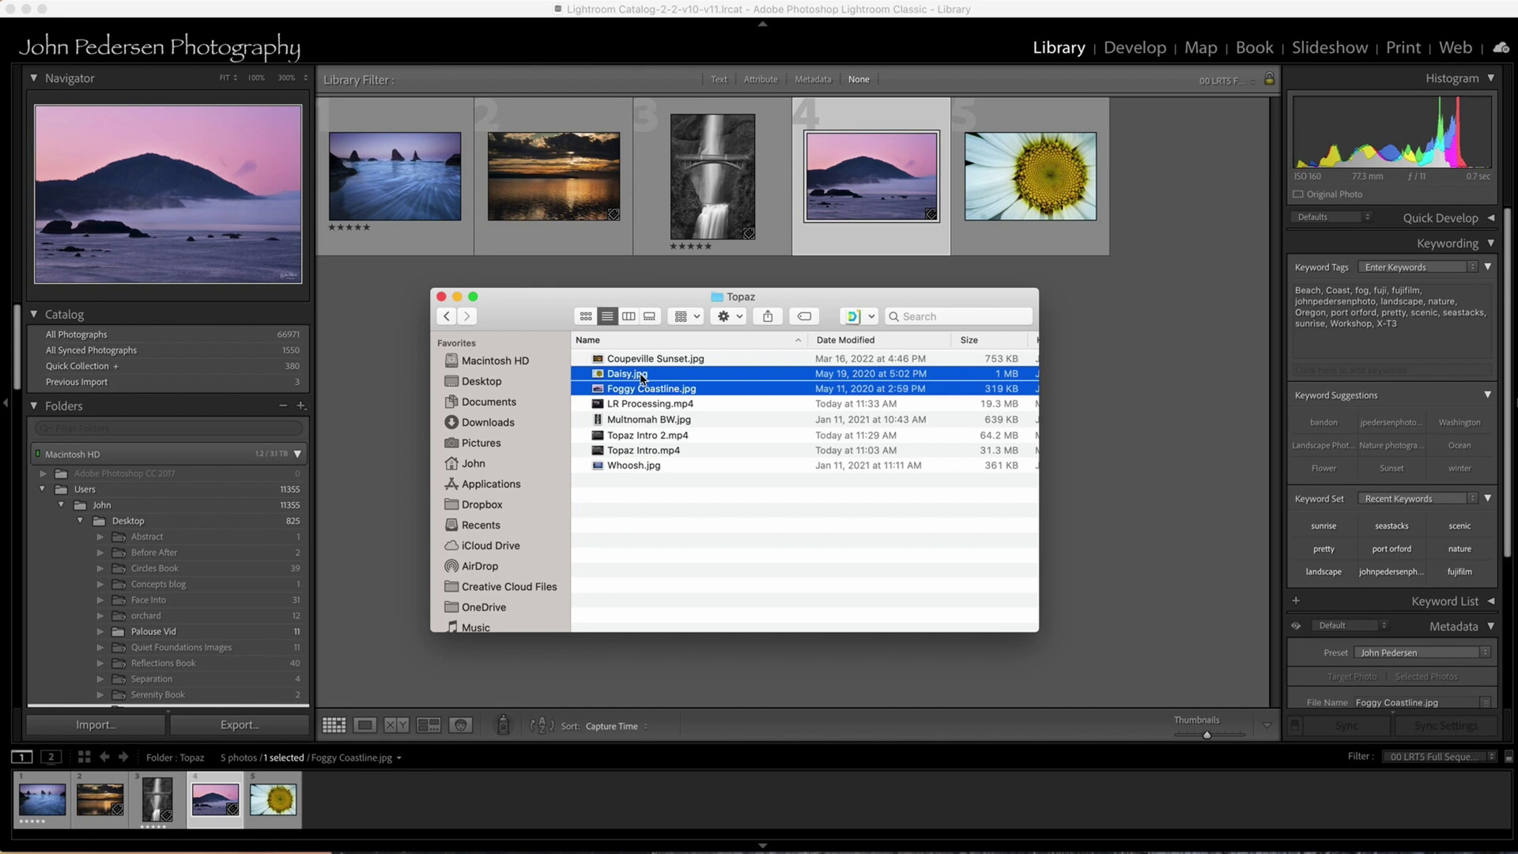
right_click(642, 379)
mouse_move(812, 421)
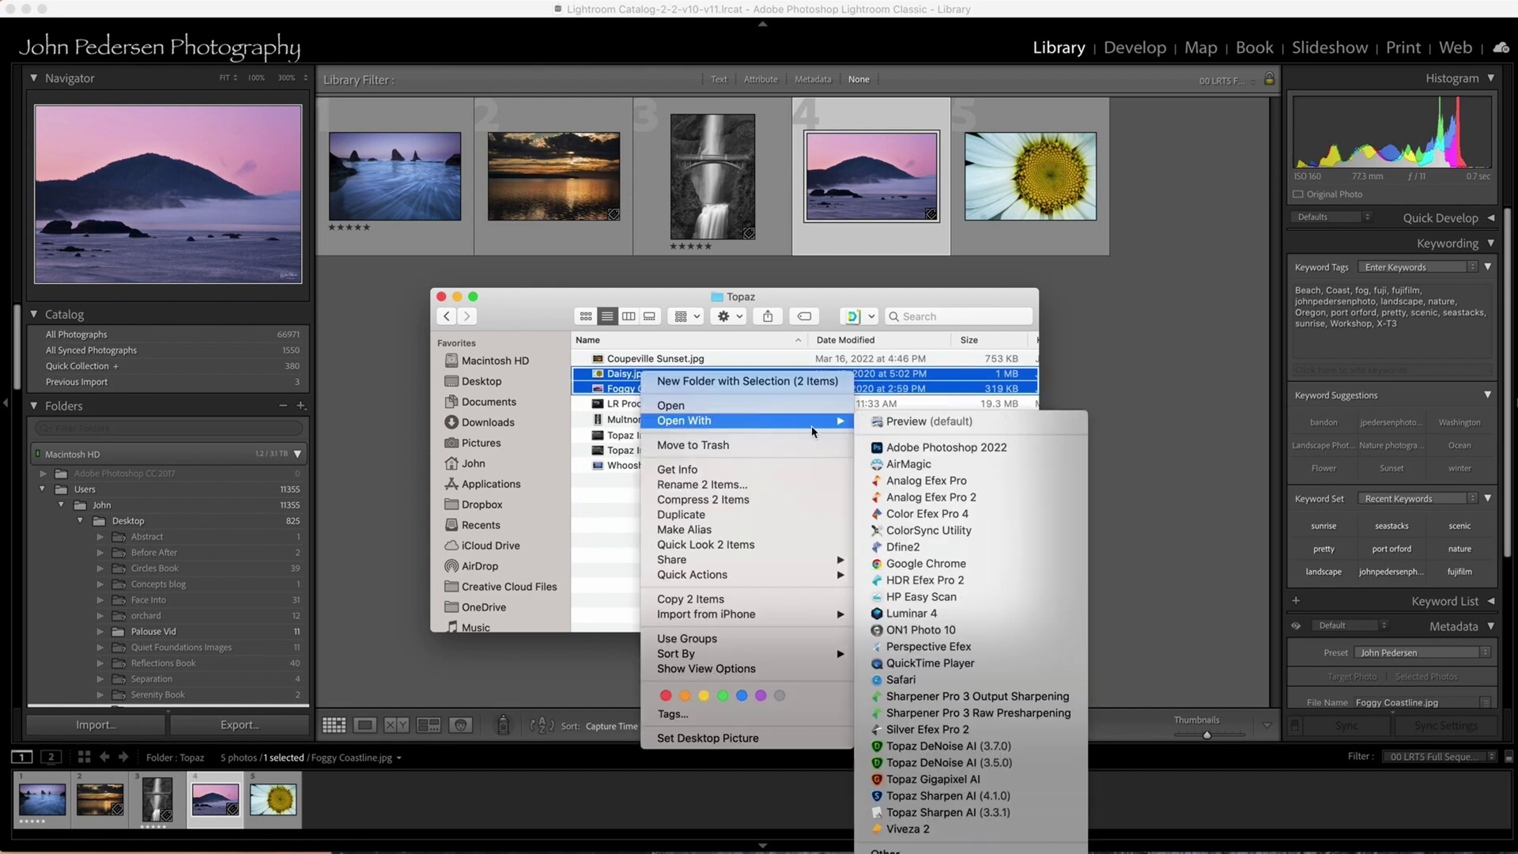
left_click(1024, 751)
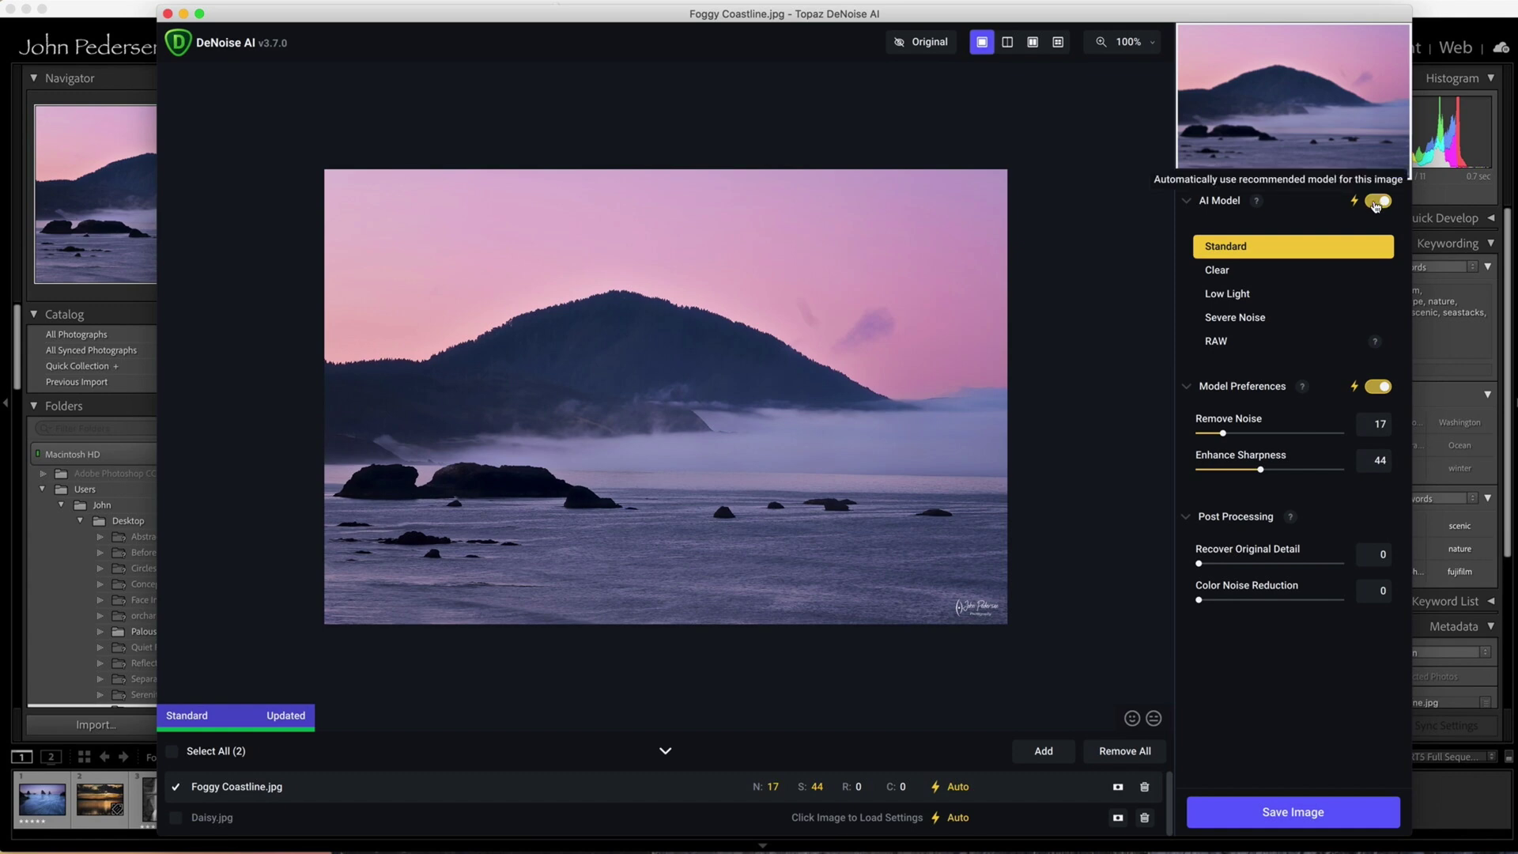
Assign the Clear model to Foggy Coastline.jpg and the Standard model to Daisy.jpg.
left_click(1220, 271)
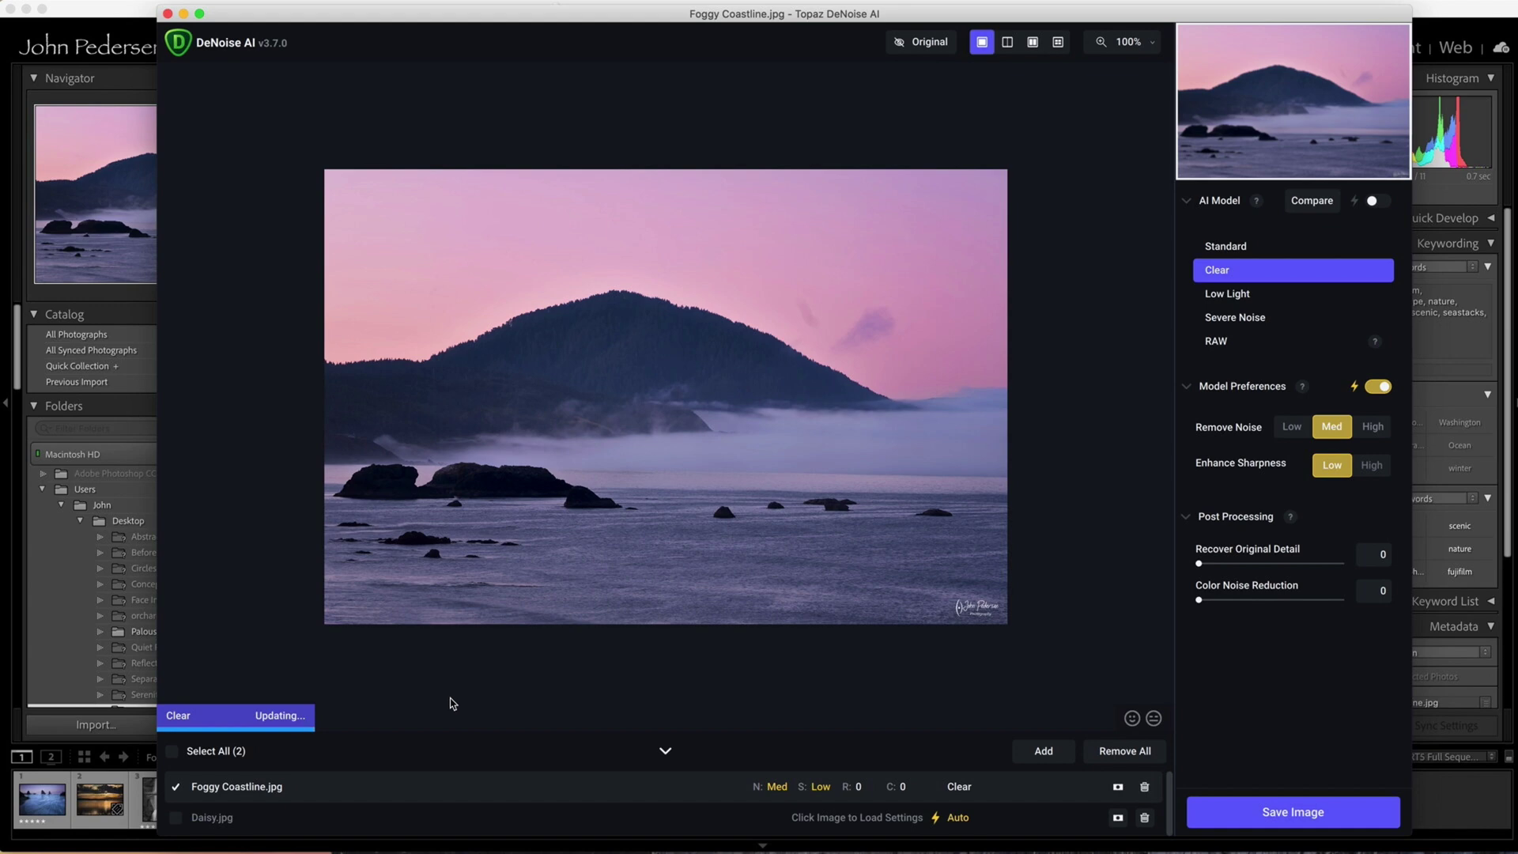
left_click(229, 819)
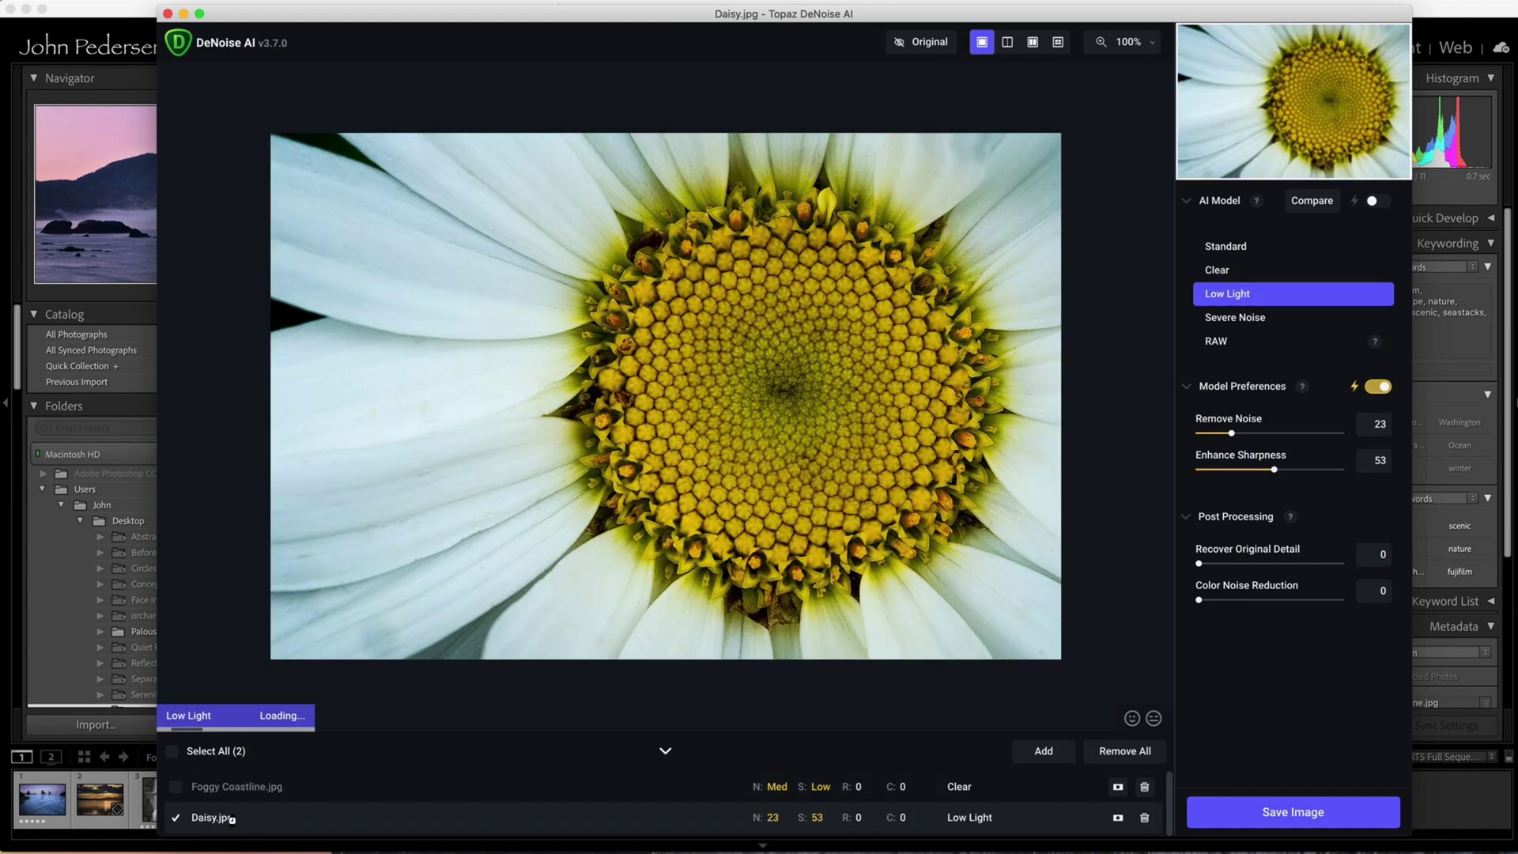
left_click(1225, 248)
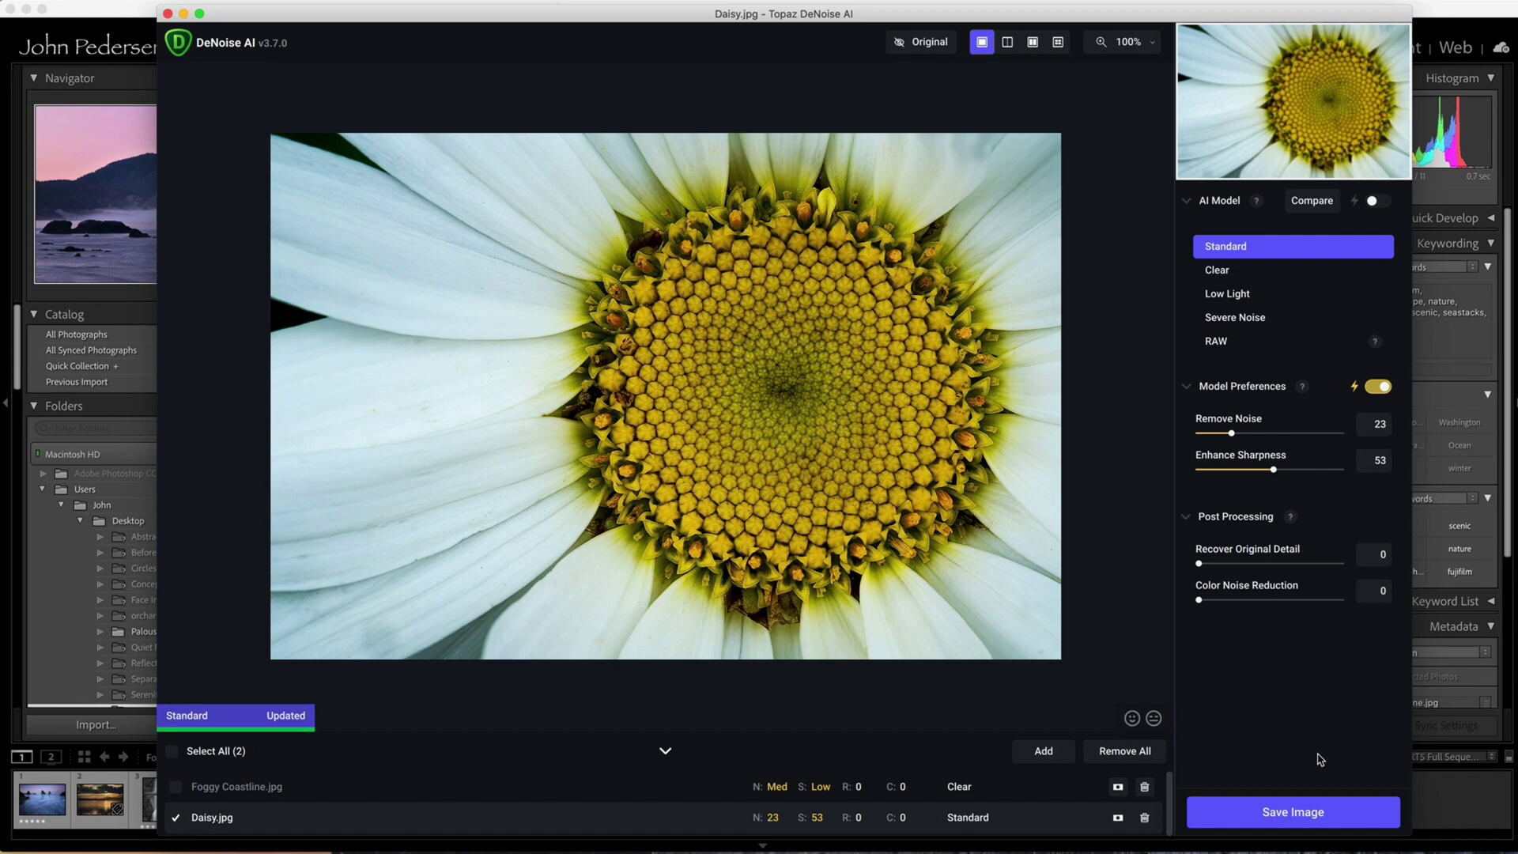
Choose Save Image, then Save All 2 Images to open the Save 2 Images dialog.
left_click(1291, 814)
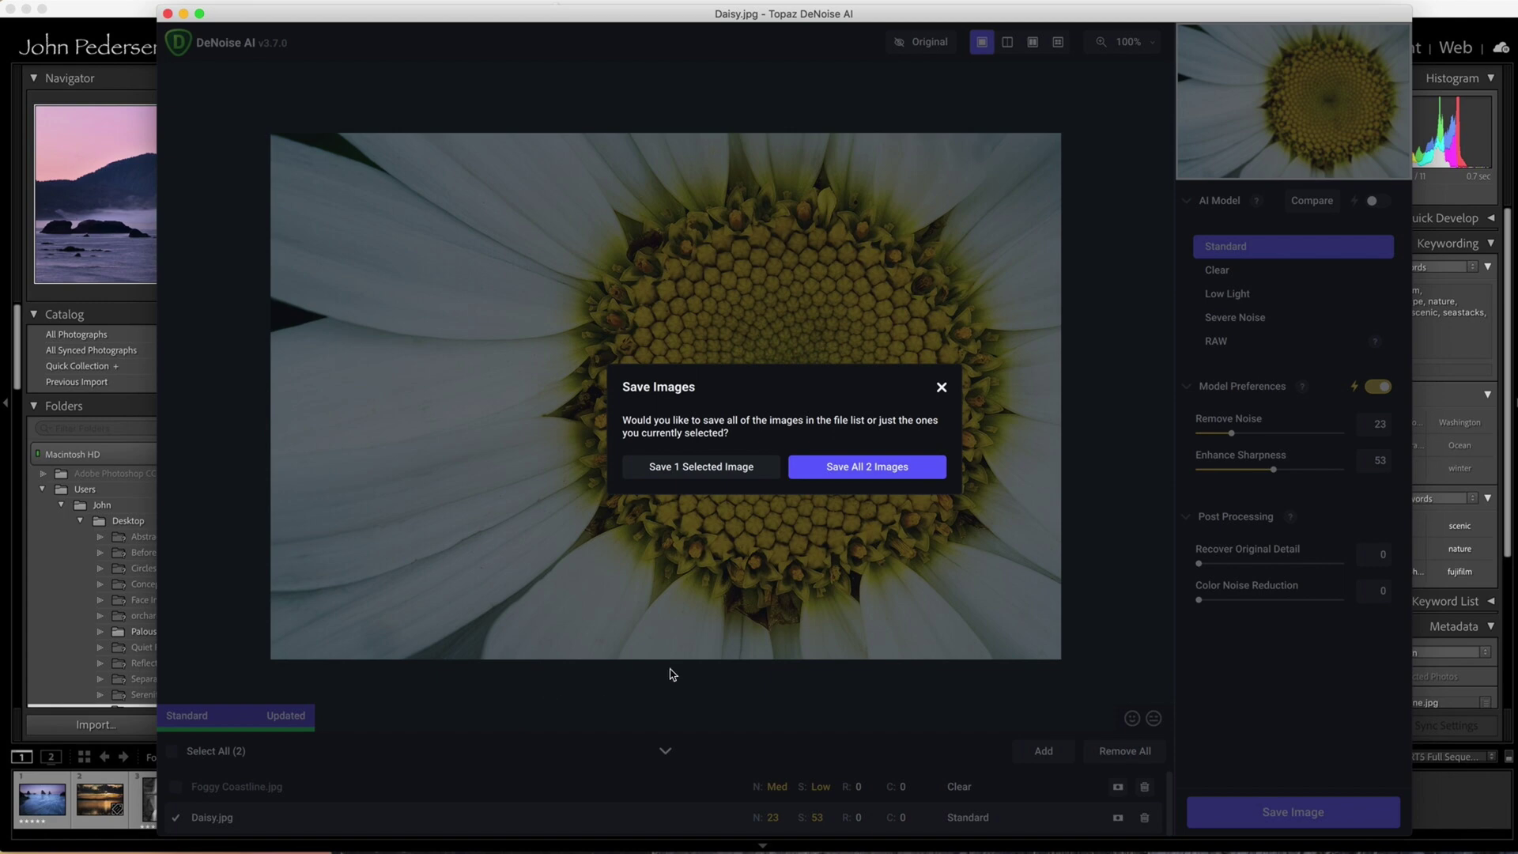
left_click(872, 471)
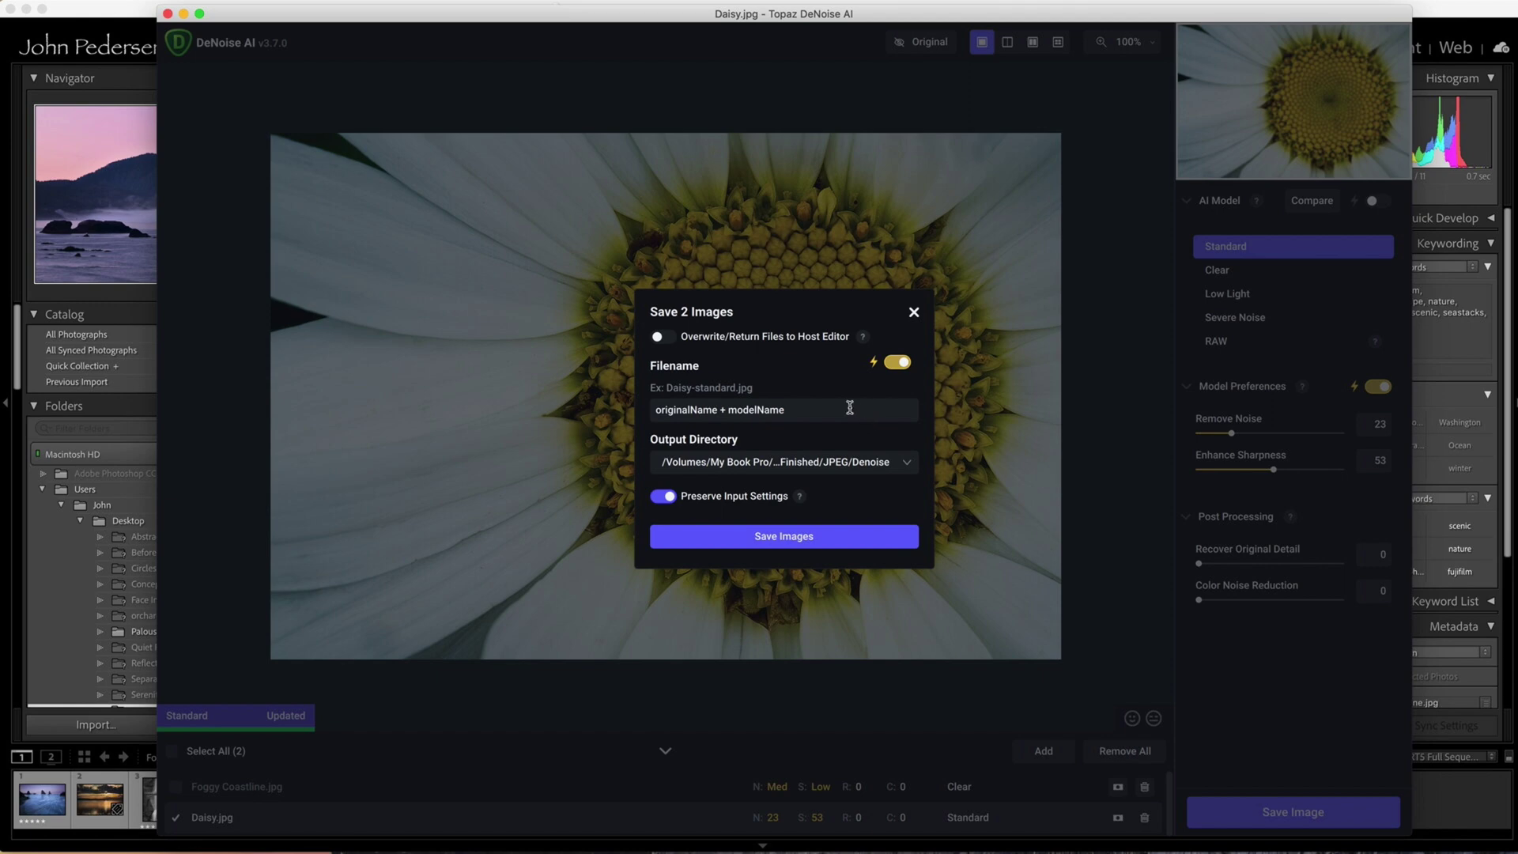
Switch filenames to custom prefix and suffix, try 'name before'/'name after', then leave both empty.
left_click(794, 411)
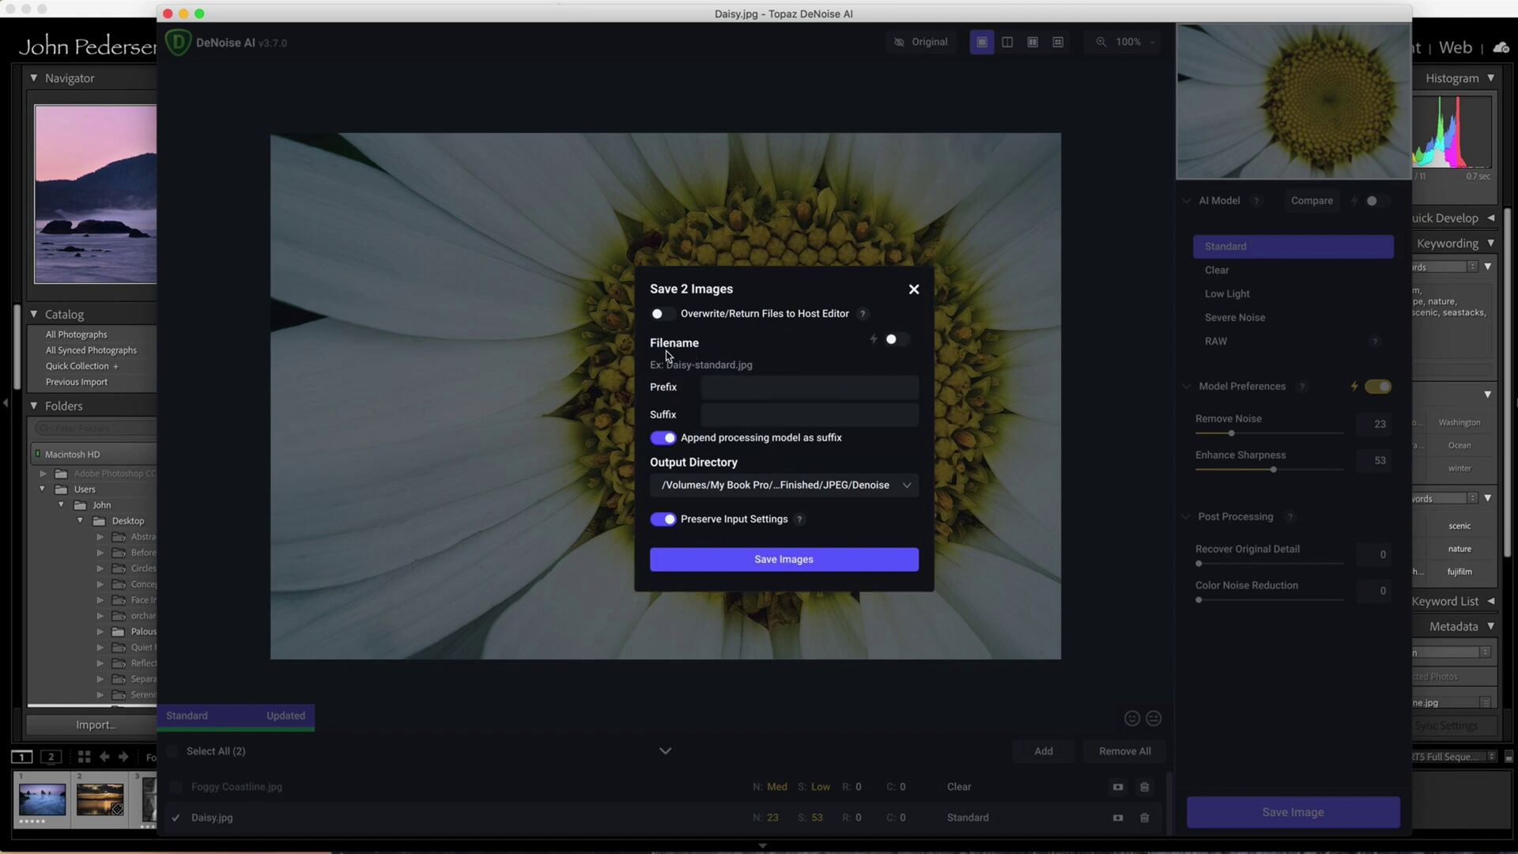
left_click(712, 387)
left_click(724, 387)
type("name before")
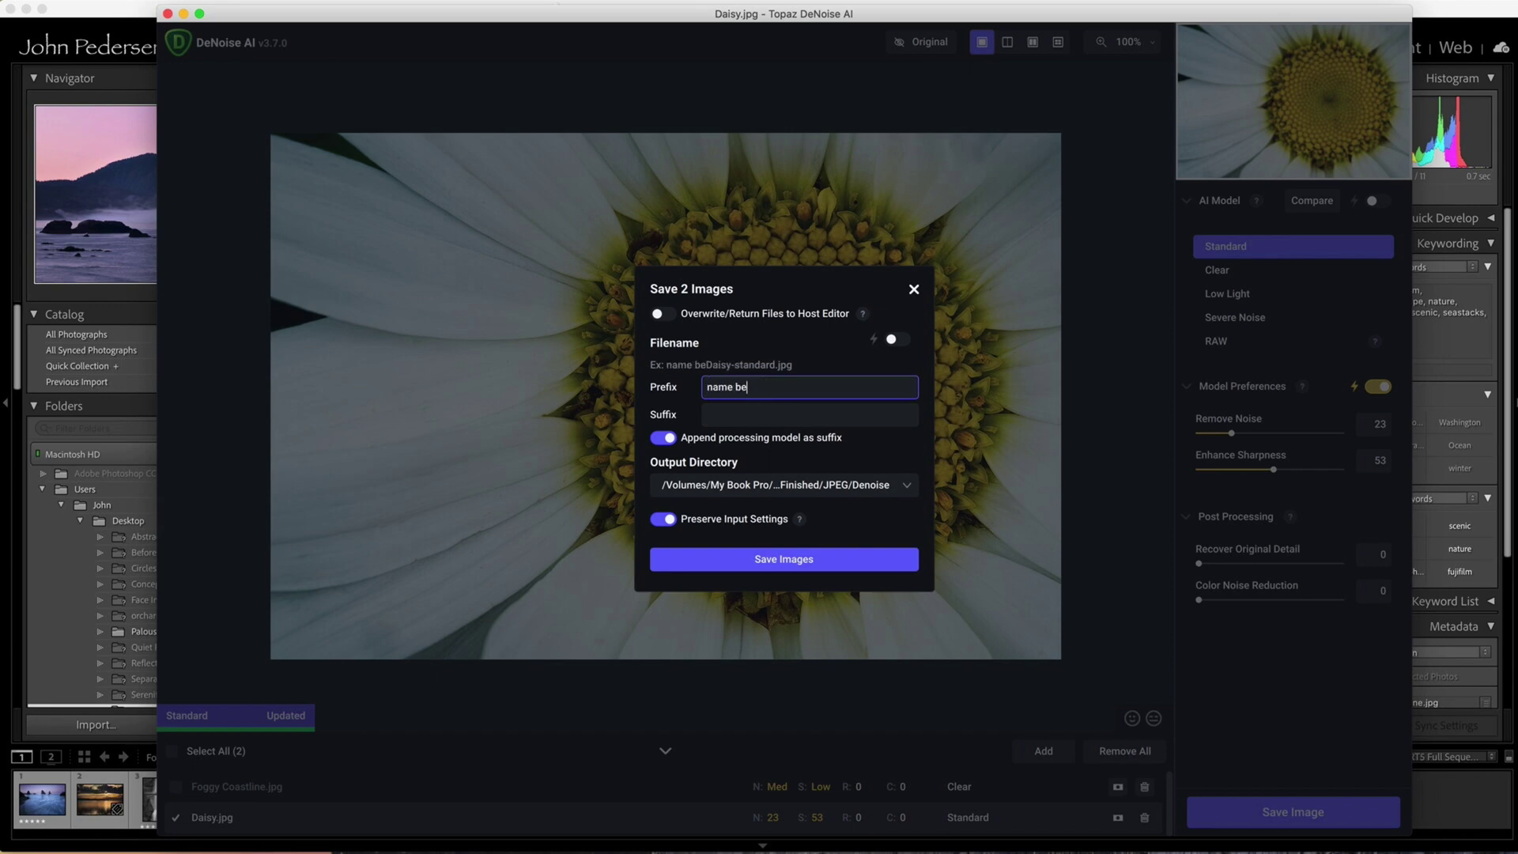
left_click(727, 412)
type("name after")
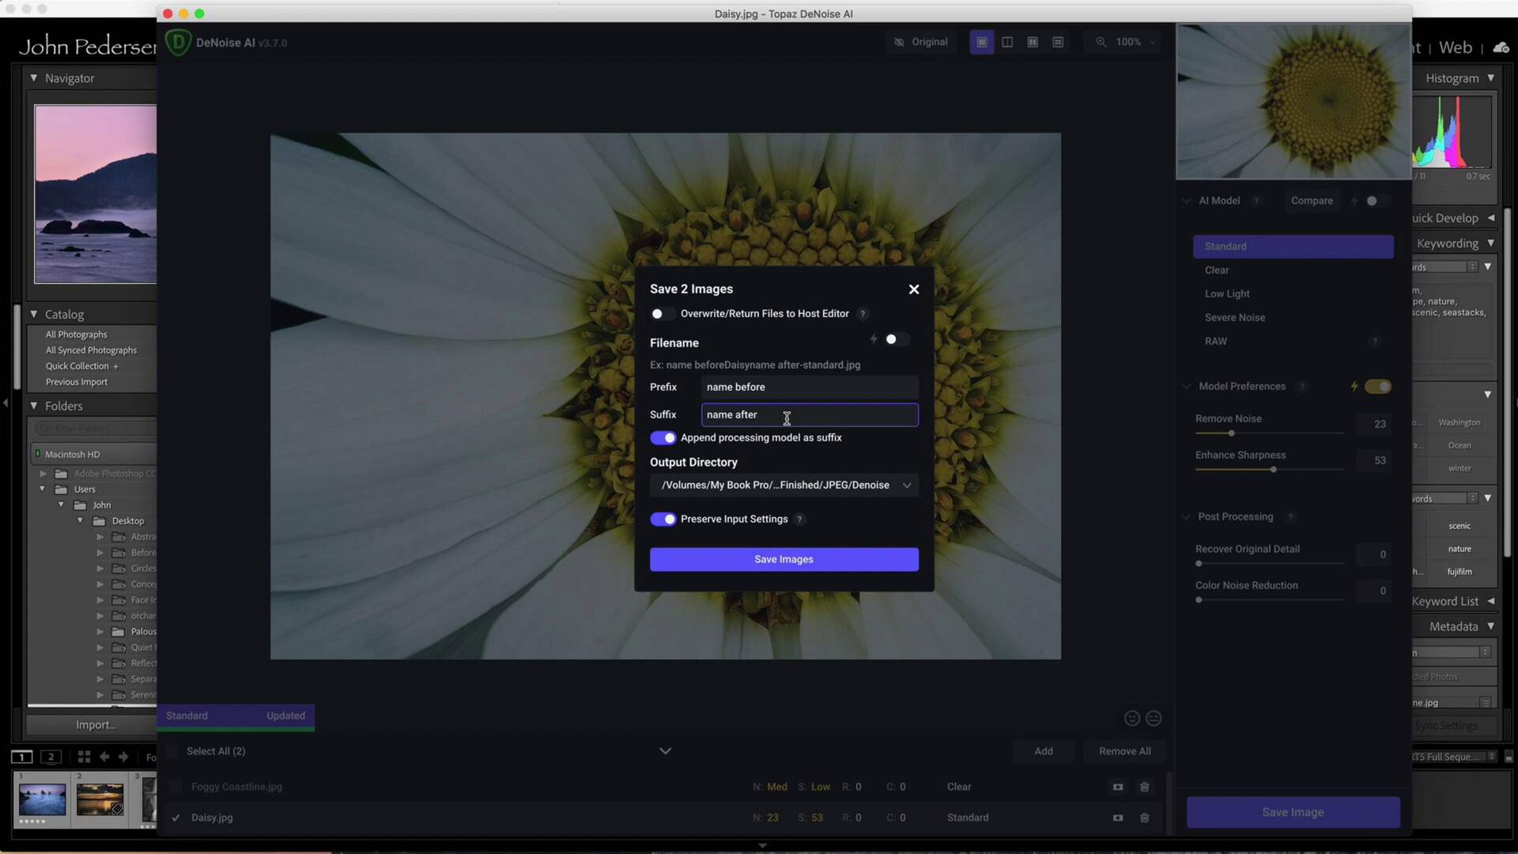
left_click_drag(787, 416, 647, 411)
key("BackSpace")
left_click_drag(768, 387, 669, 386)
key("BackSpace")
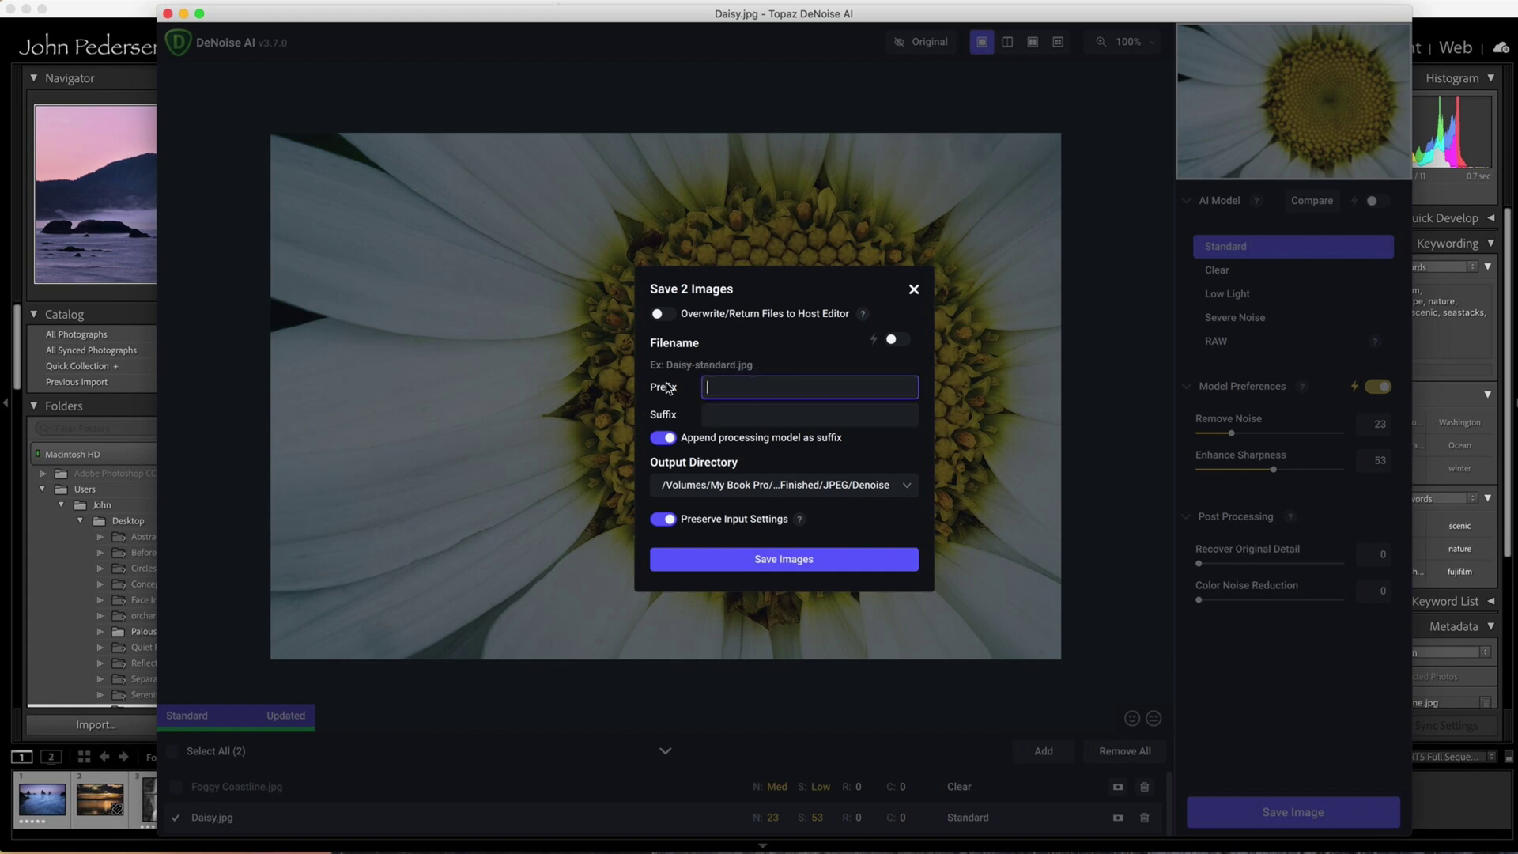
Try a custom Desktop output folder in DeNoise AI, then cancel that choice.
left_click(659, 441)
left_click(907, 486)
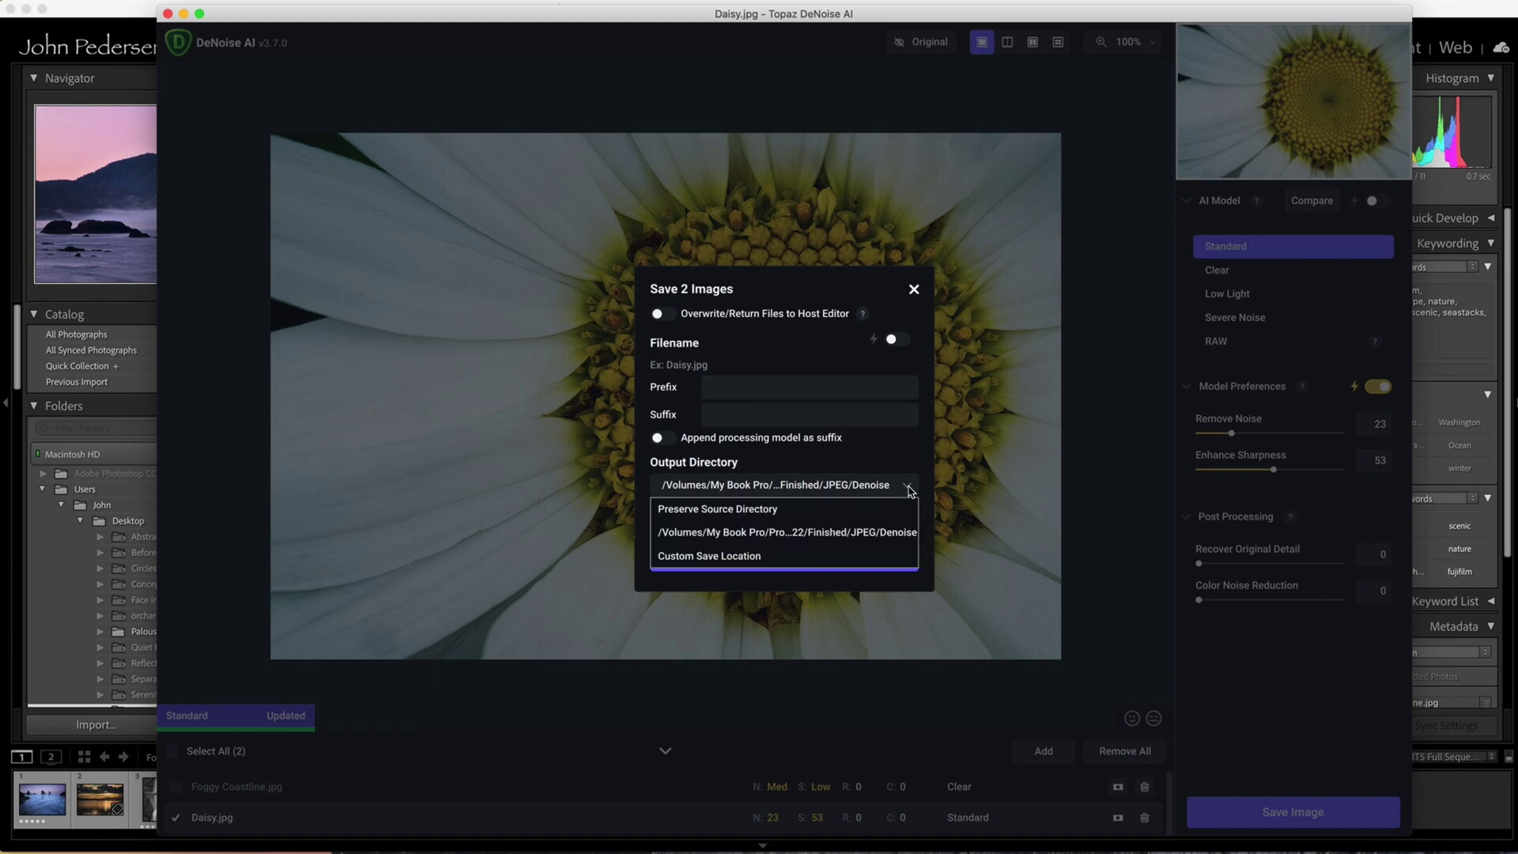
left_click(812, 561)
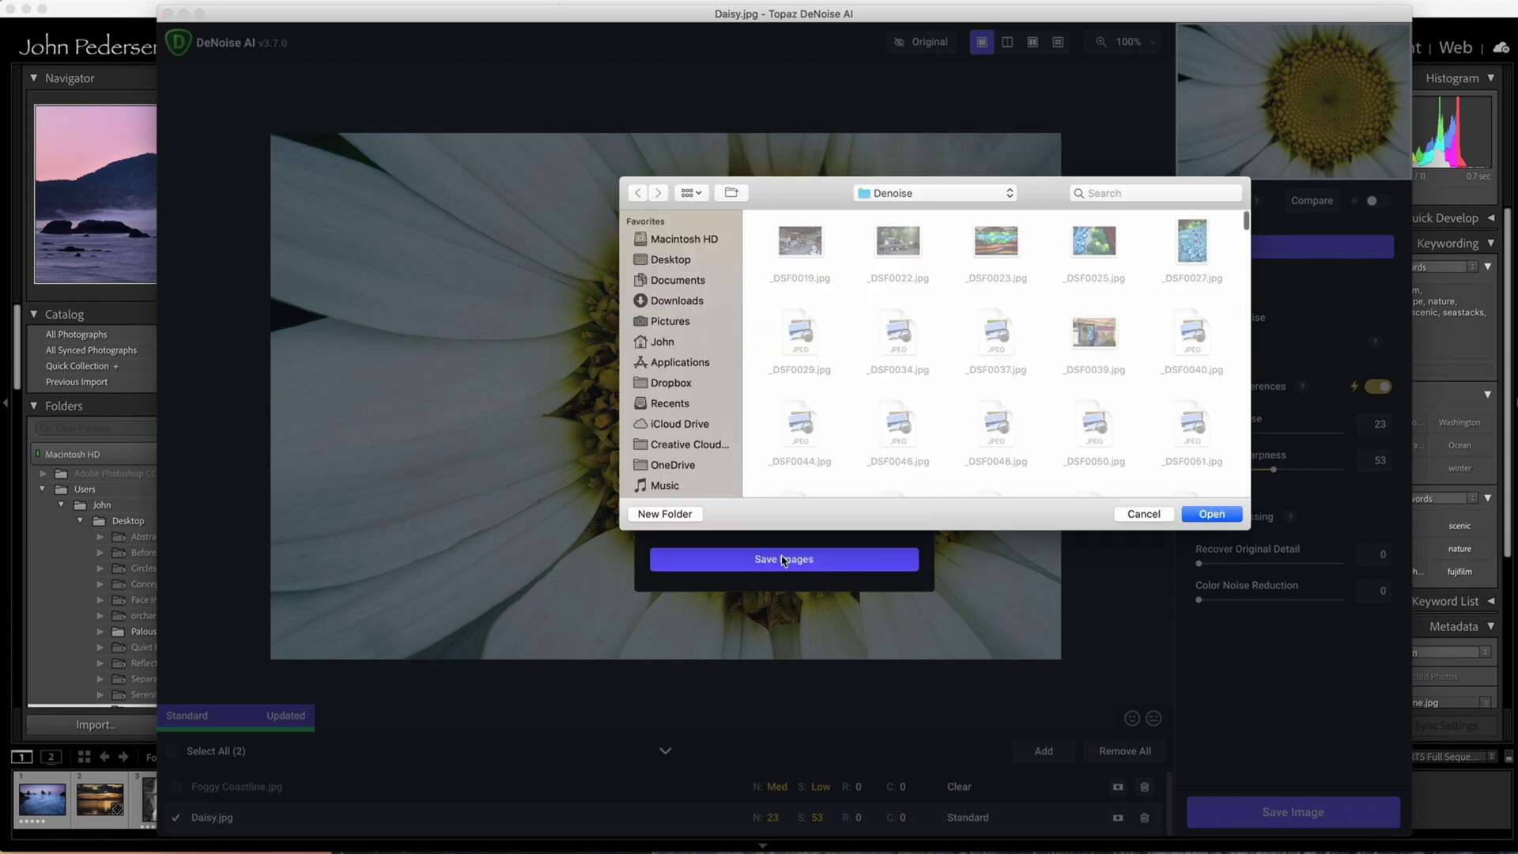
left_click(680, 260)
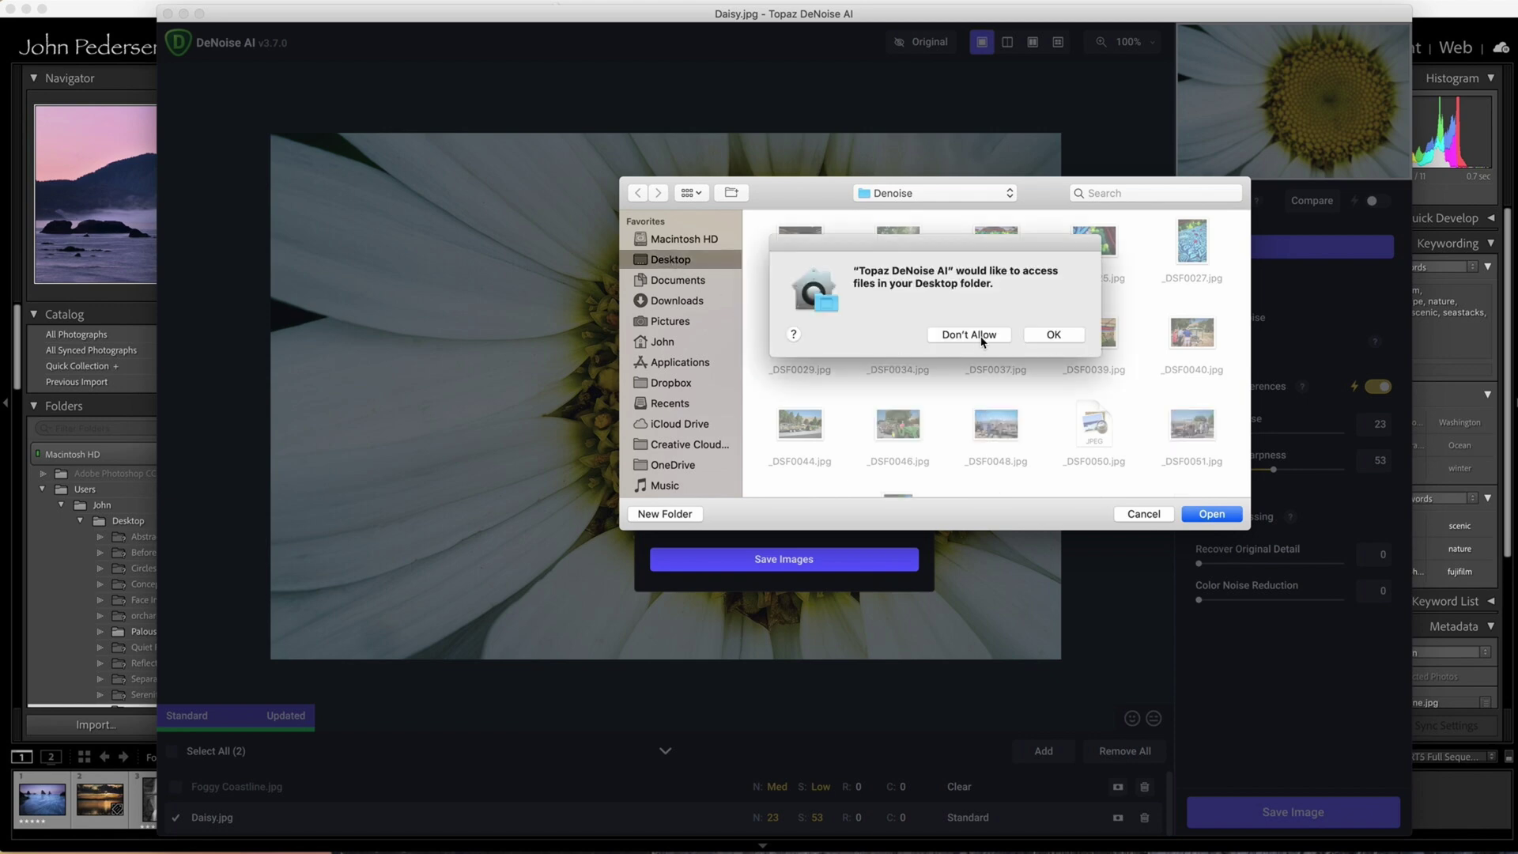
left_click(1054, 334)
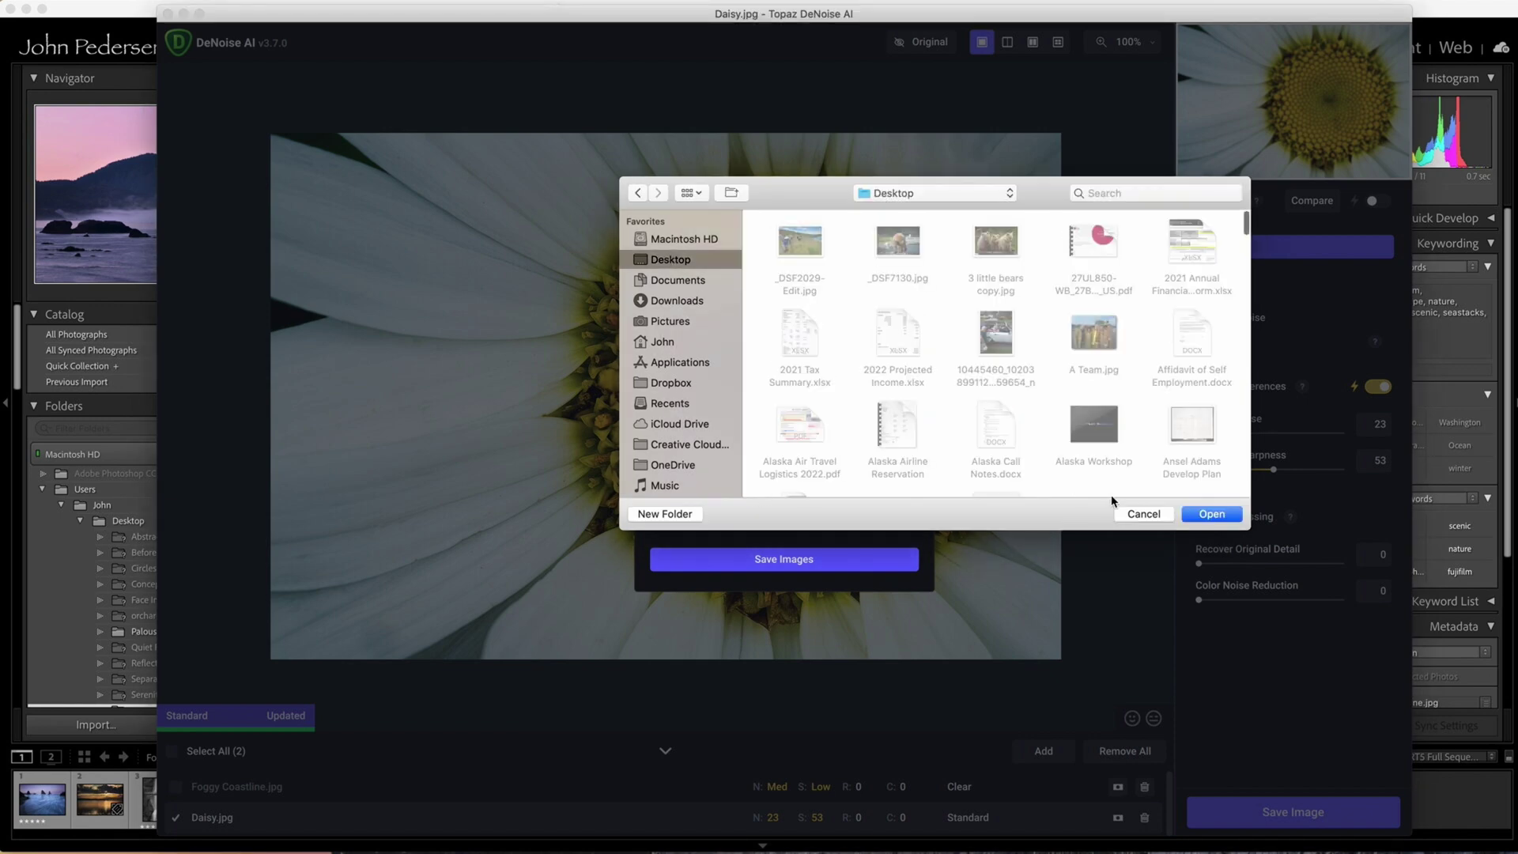
left_click(1143, 514)
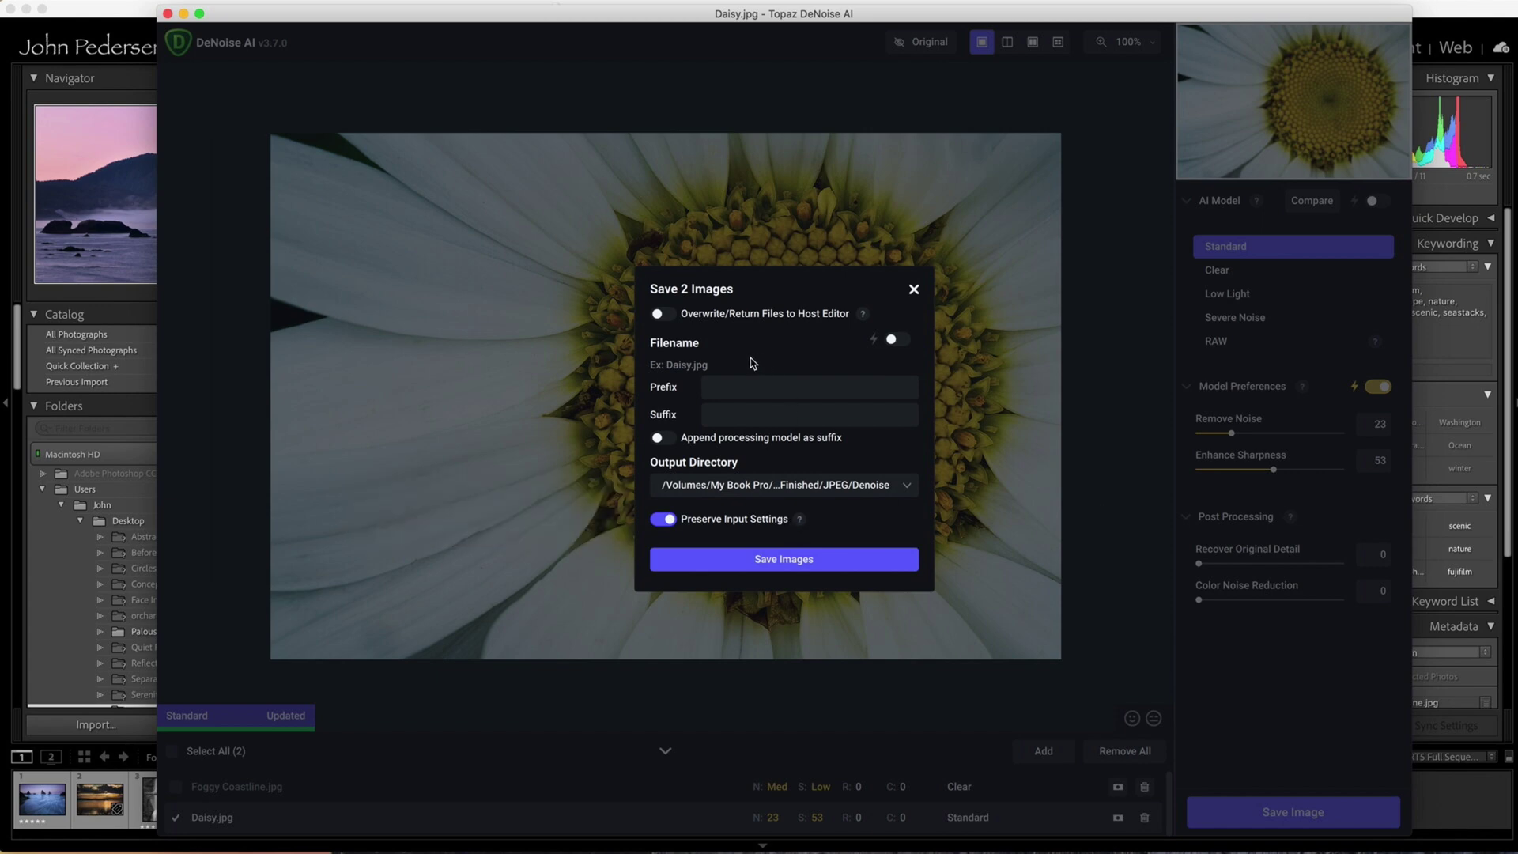
Set Output Directory to Preserve Source Directory with the processing model appended as suffix.
left_click(773, 489)
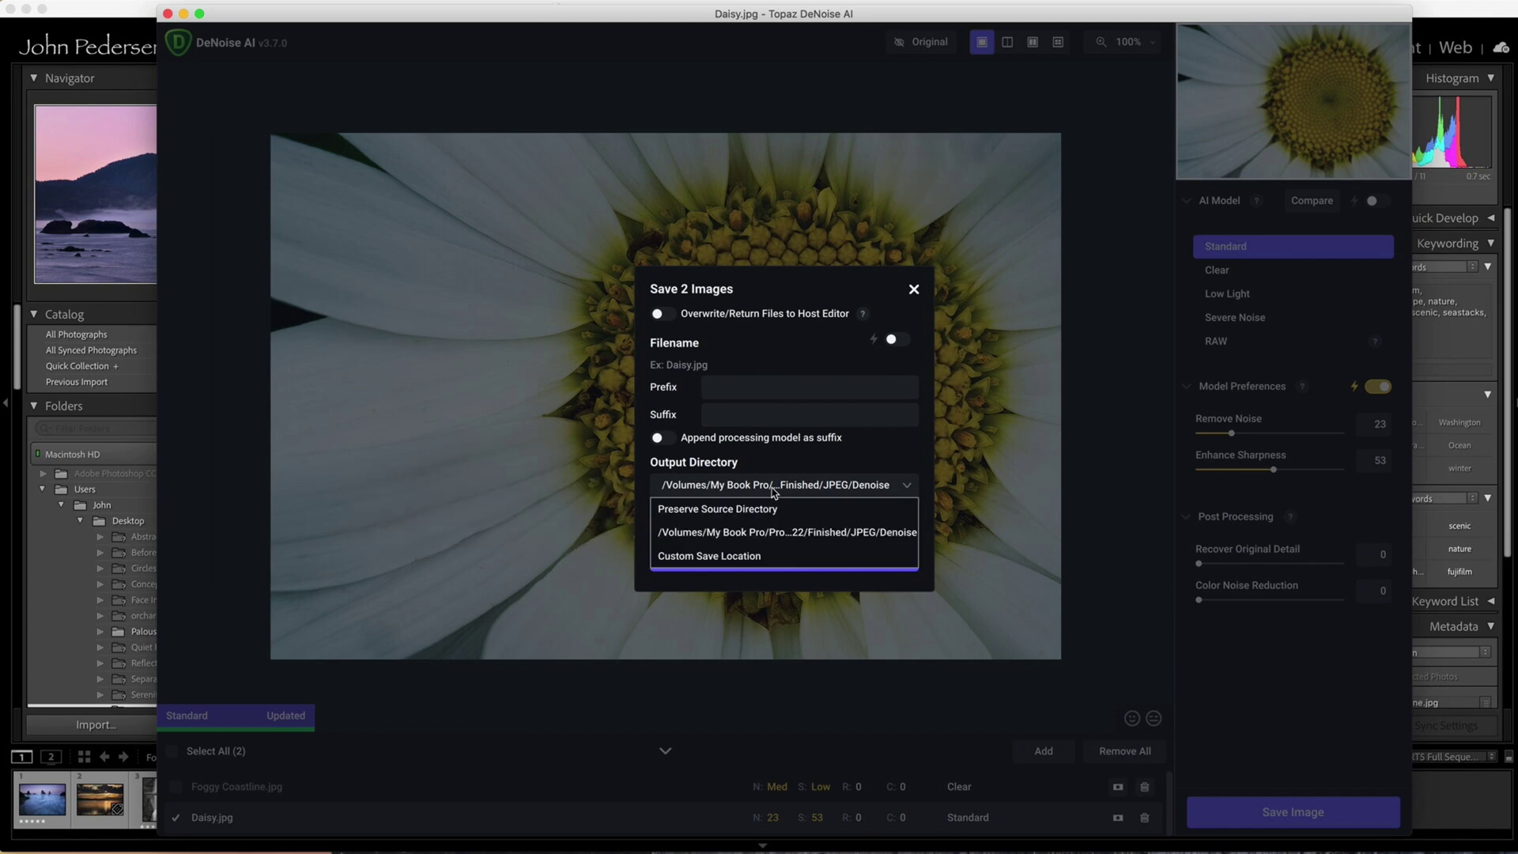
left_click(759, 508)
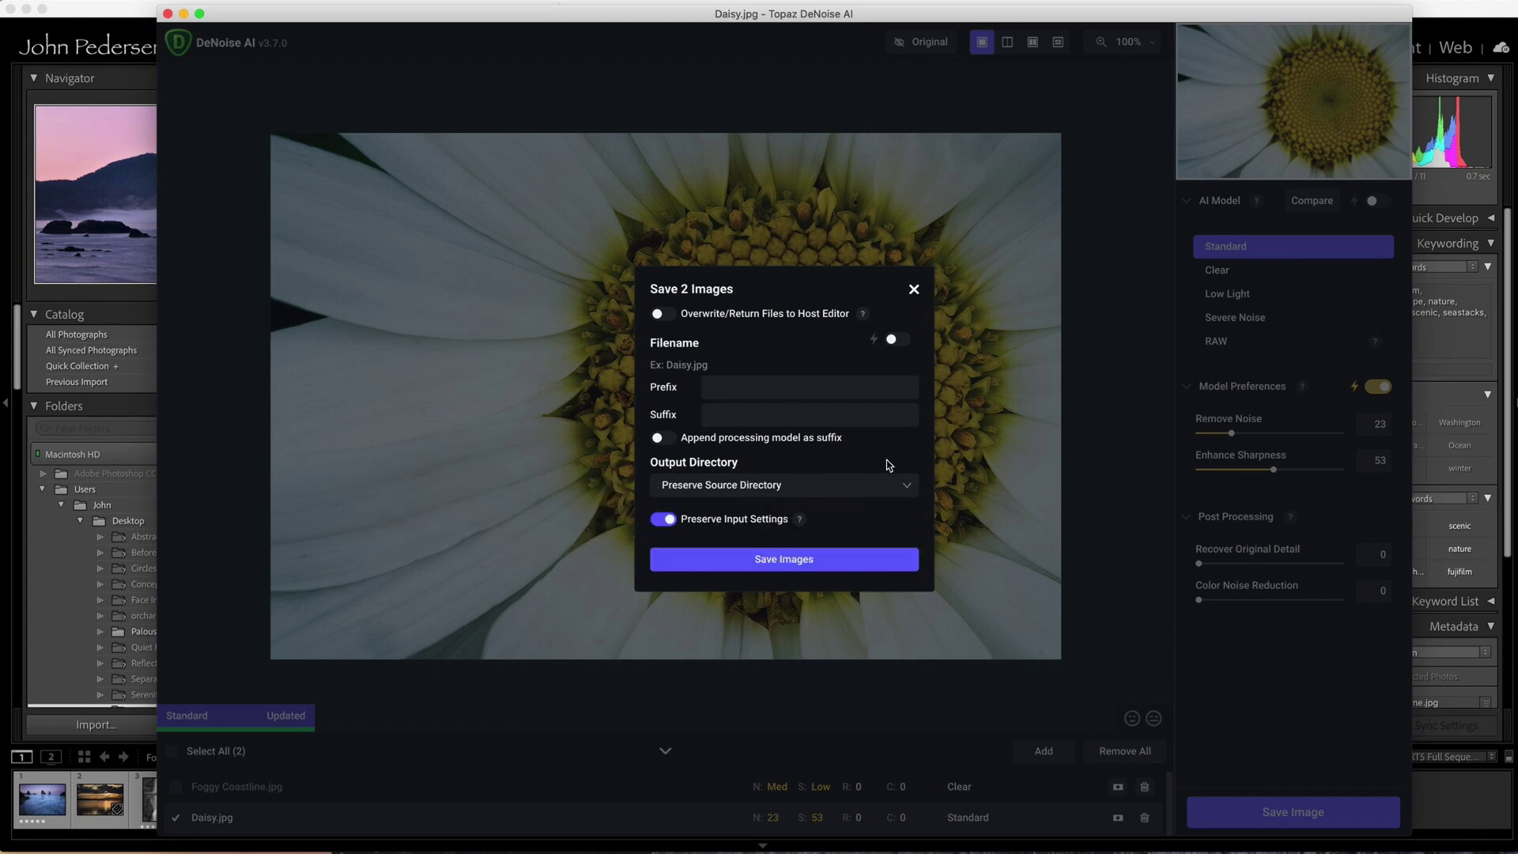
left_click(668, 438)
Save both denoised images, then go back to the editor after Processing Complete.
left_click(791, 560)
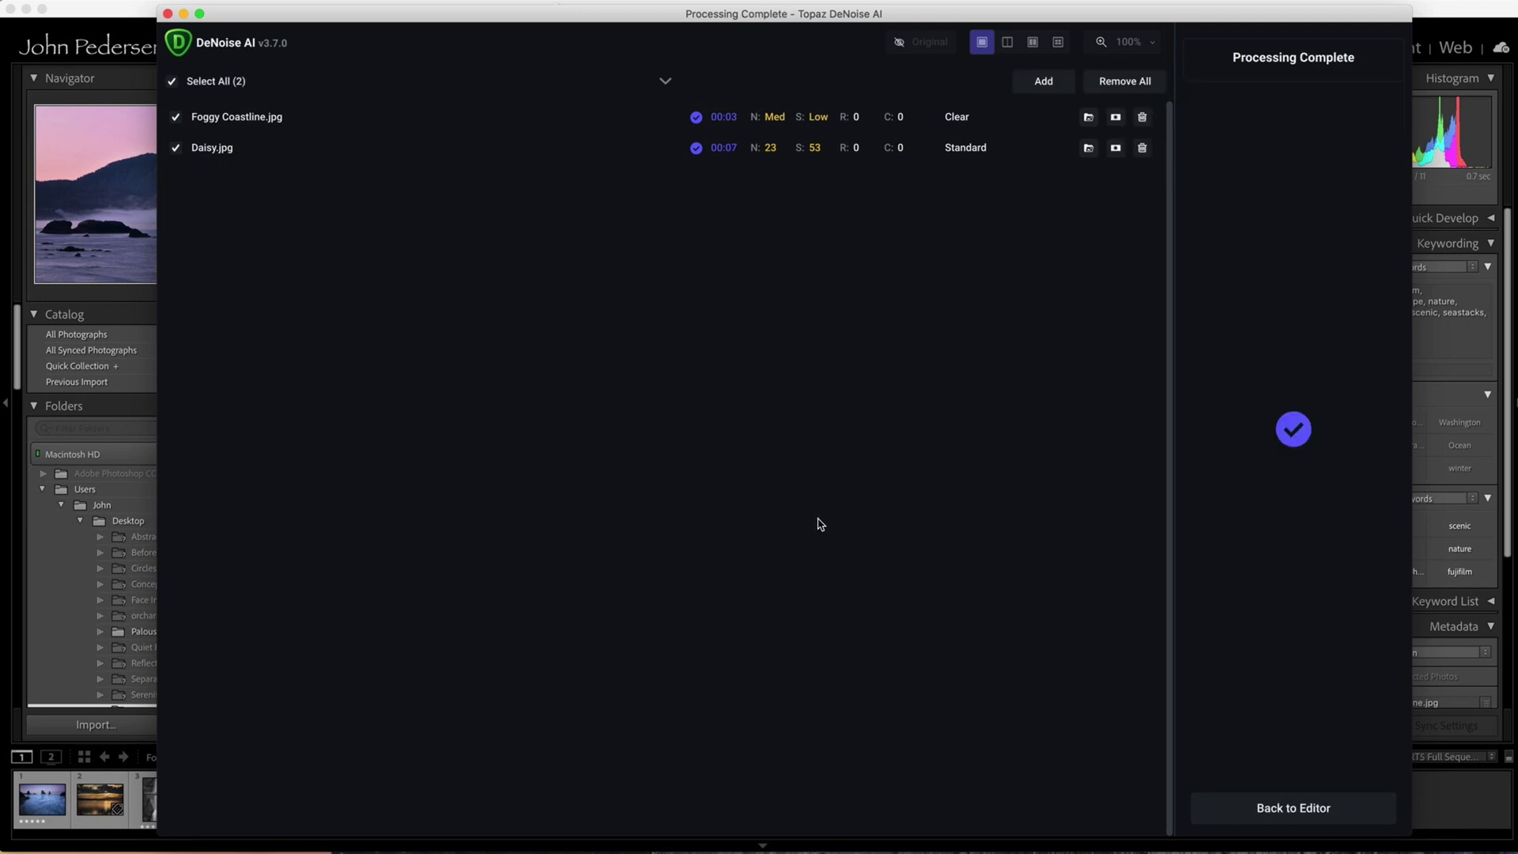
left_click(1258, 808)
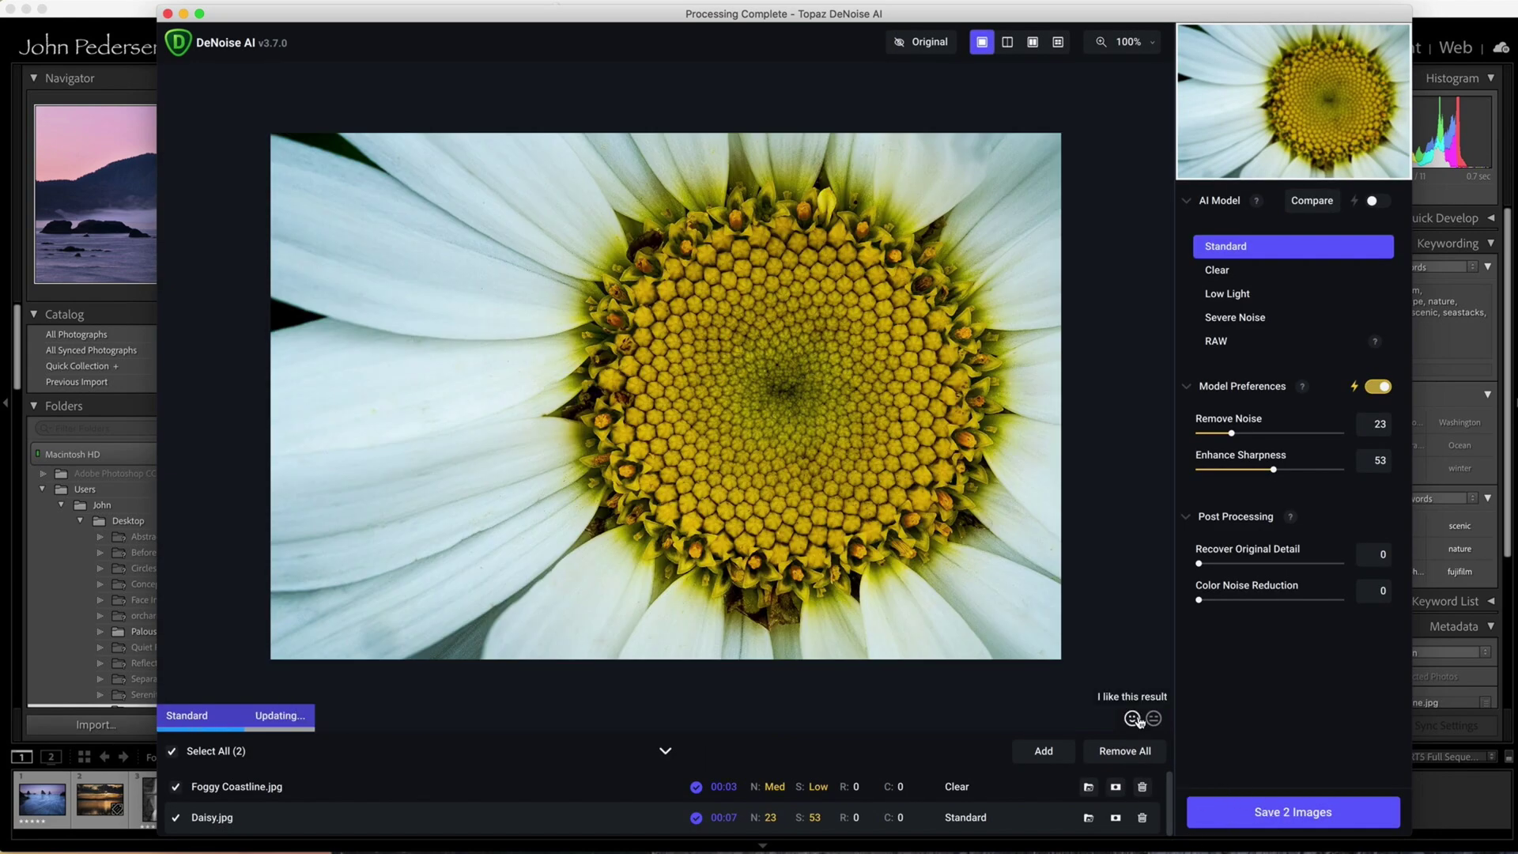
left_click(52, 3)
Quit DeNoise AI and check Daisy-standard.jpg and Foggy Coastline-clear.jpg in Finder's Topaz folder.
left_click(46, 137)
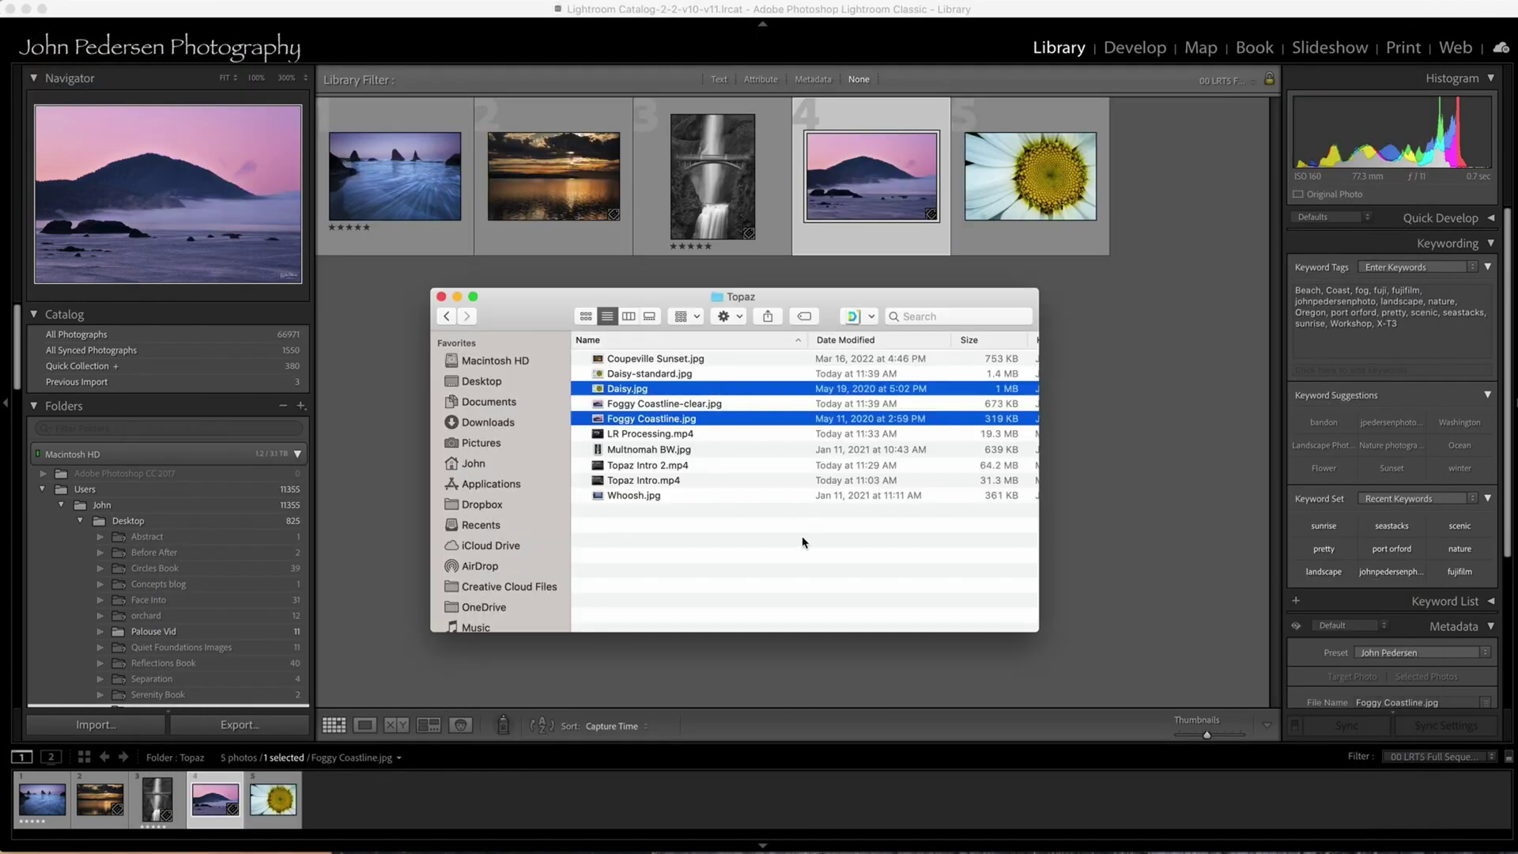
left_click(682, 373)
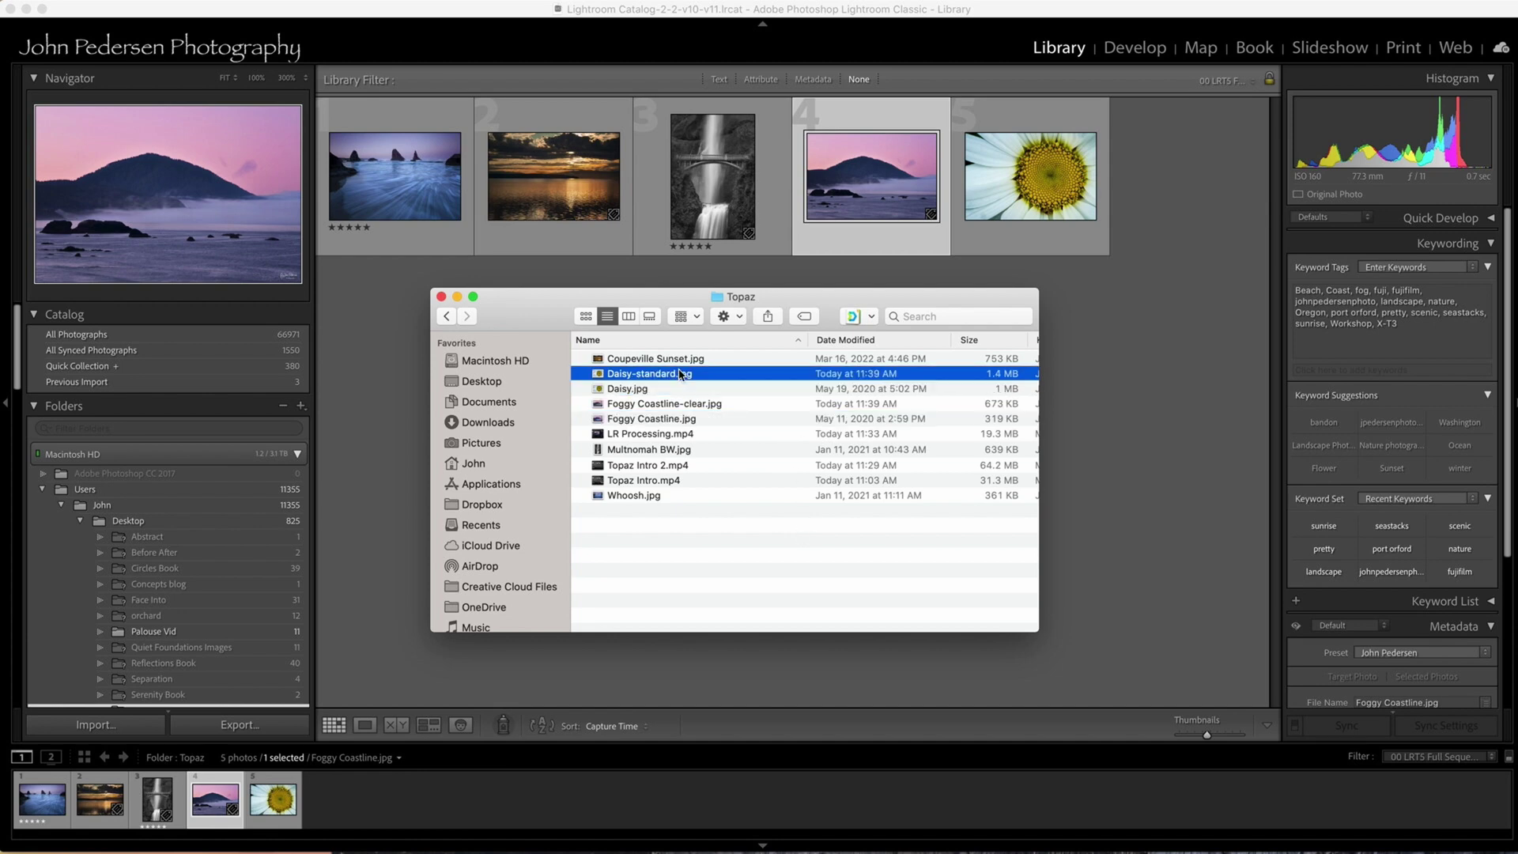
scroll(714, 408, "down", 1)
left_click(717, 404)
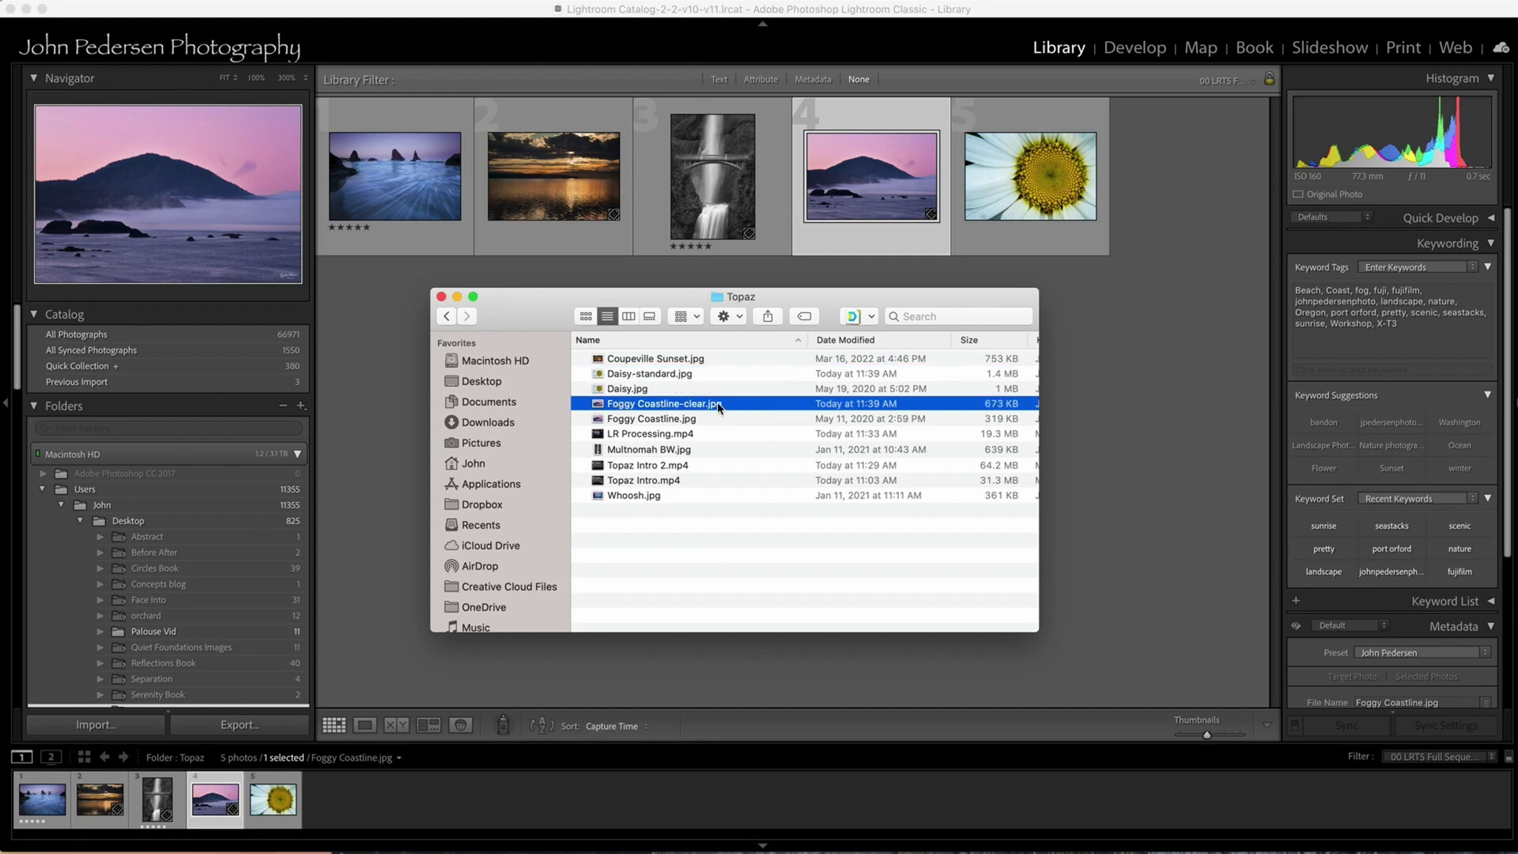